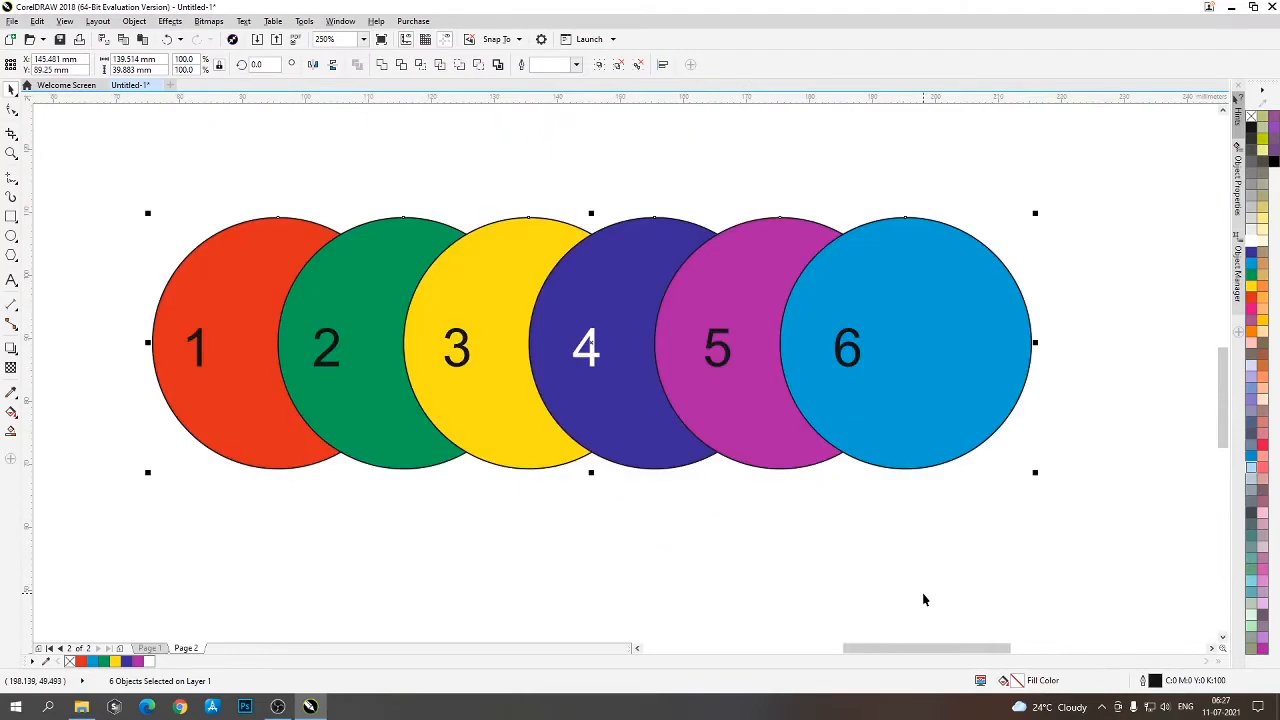
- Examine the stacking of the six overlapping circles by selecting circles 1 to 6 one after another
click(445, 564)
scroll(473, 306, down, 3)
scroll(468, 354, up, 3)
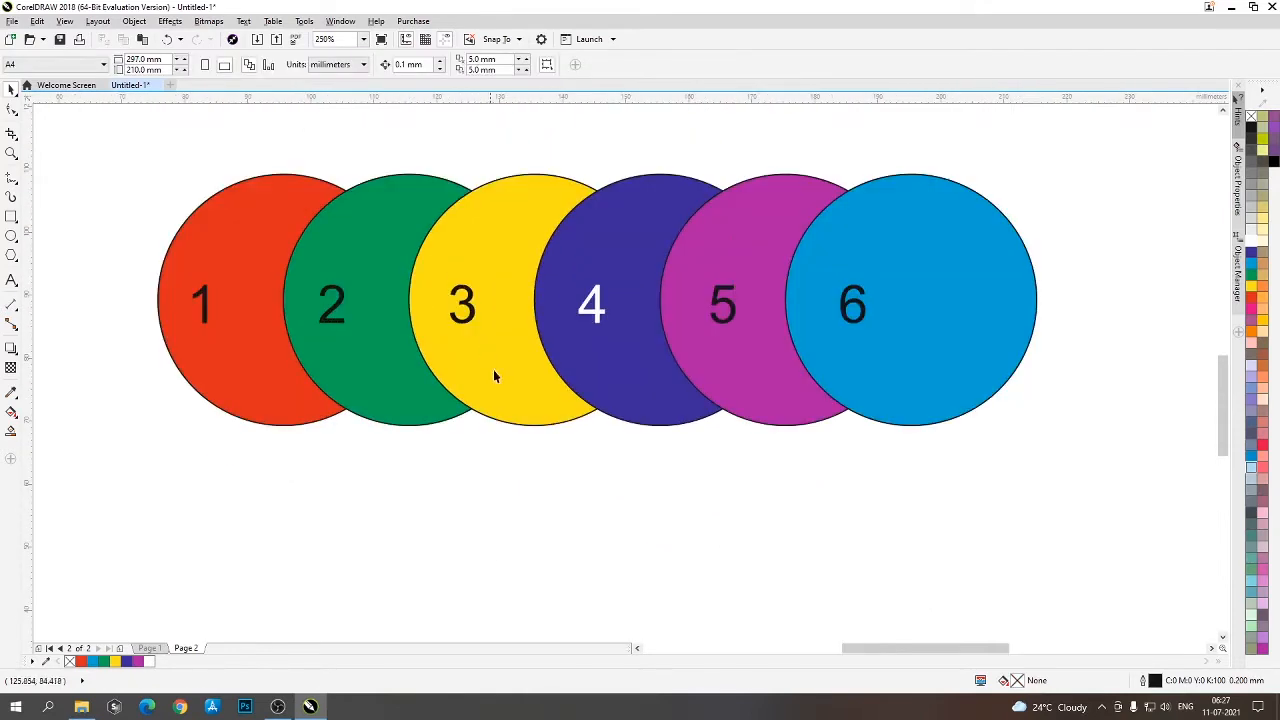
click(226, 327)
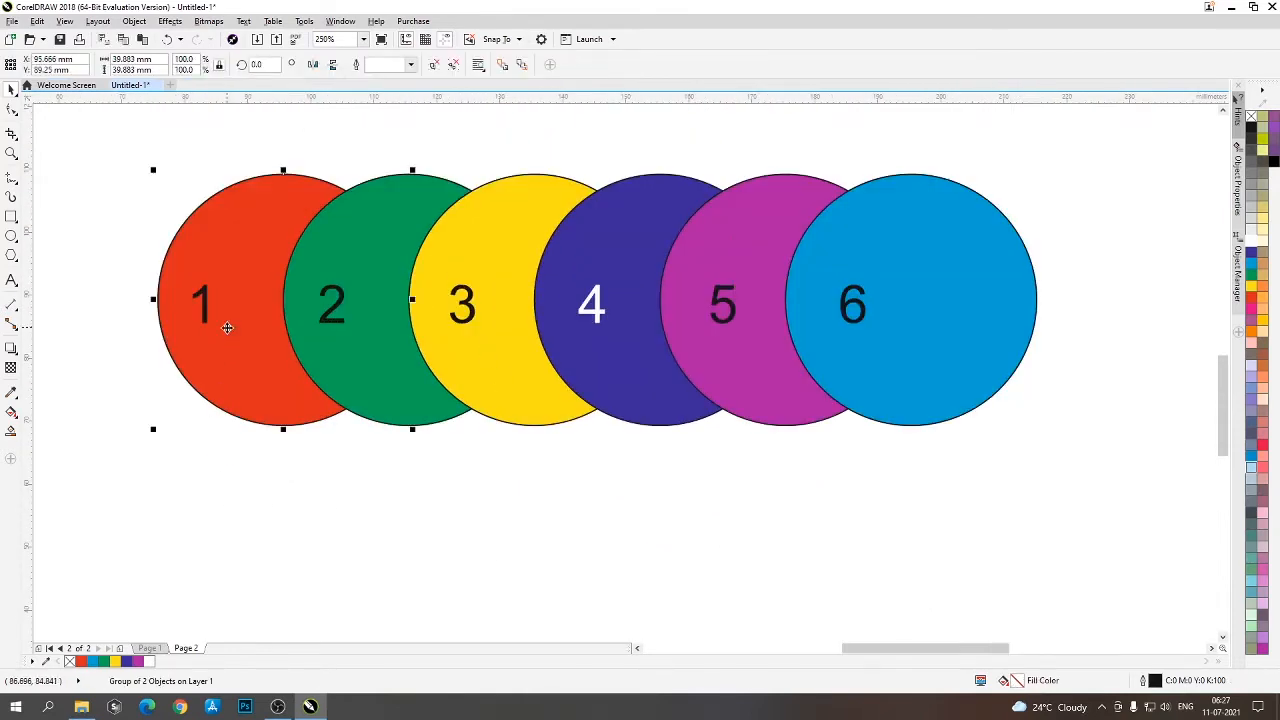
click(388, 359)
click(502, 344)
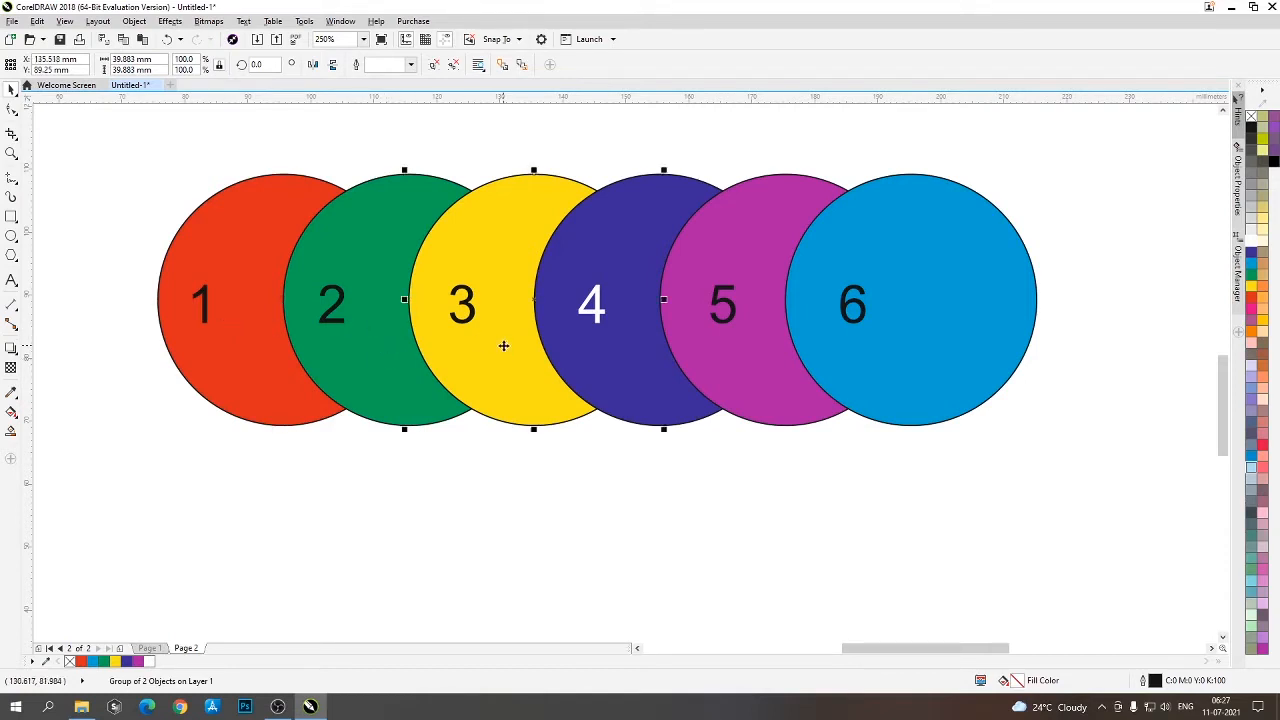
click(607, 351)
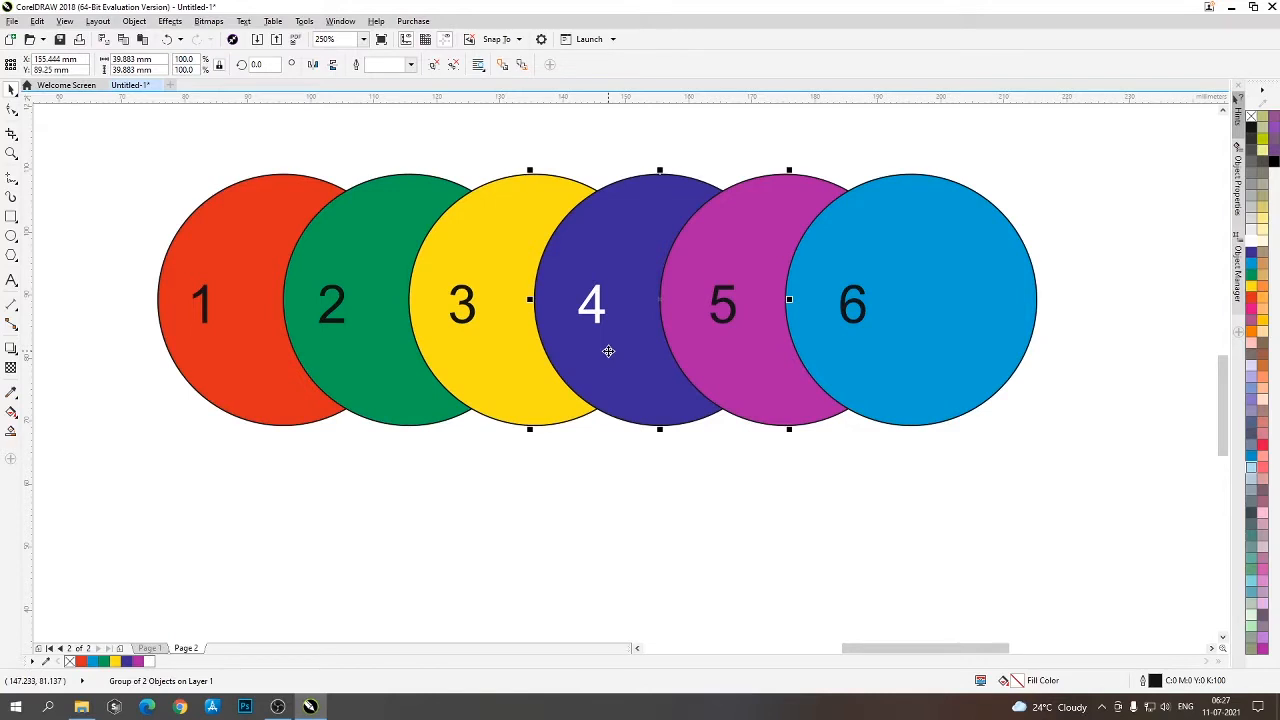
click(771, 349)
click(928, 397)
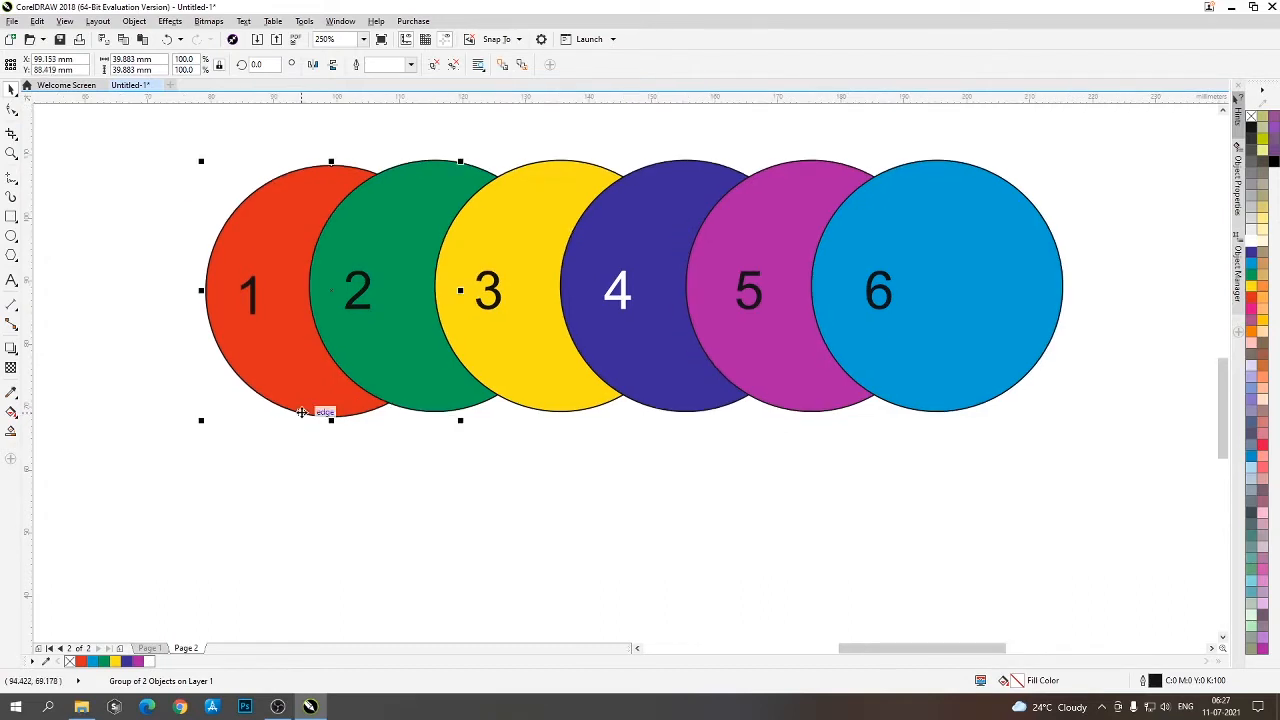
- Rearrange the six numbered circles into a tighter overlapping cluster, with circle 5 low and circle 6 overlapping circles 4 and 5
mouse_move(284, 350)
mouse_down()
mouse_move(280, 497)
mouse_move(286, 368)
mouse_move(300, 346)
mouse_up()
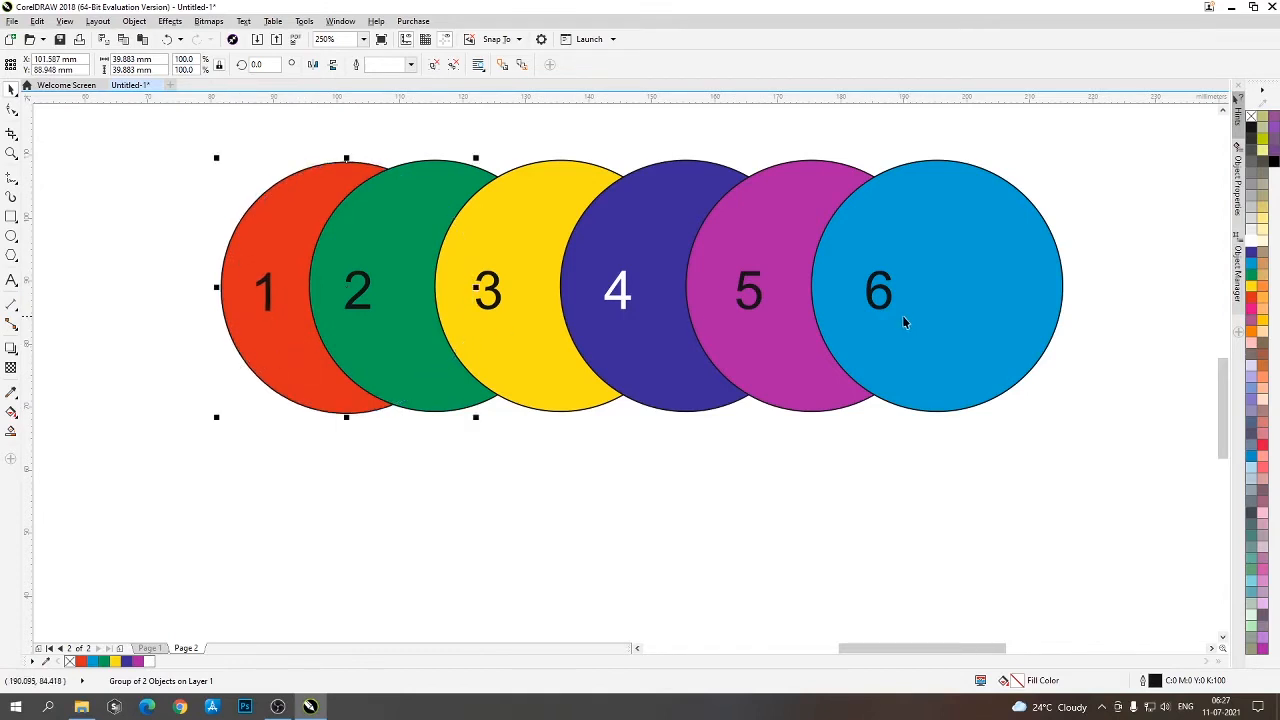
drag(902, 315, 944, 334)
key(Tab)
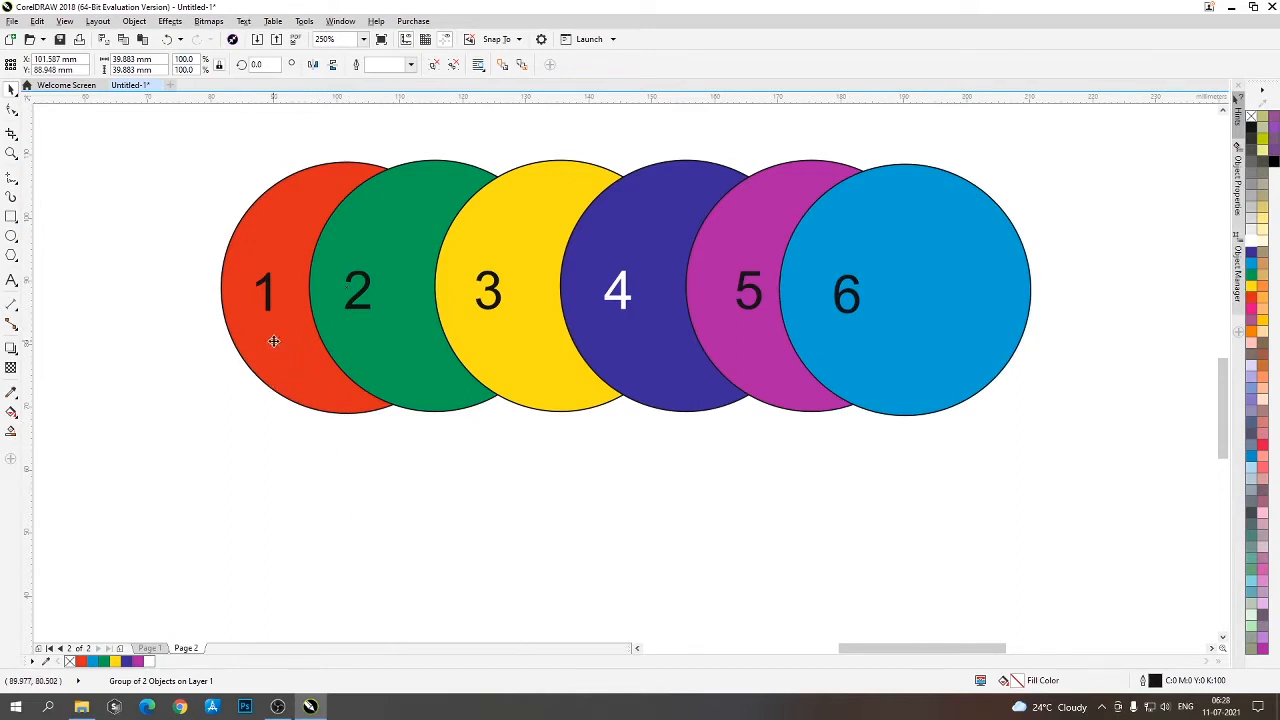
mouse_move(274, 344)
mouse_down()
mouse_move(252, 362)
mouse_move(258, 347)
mouse_up()
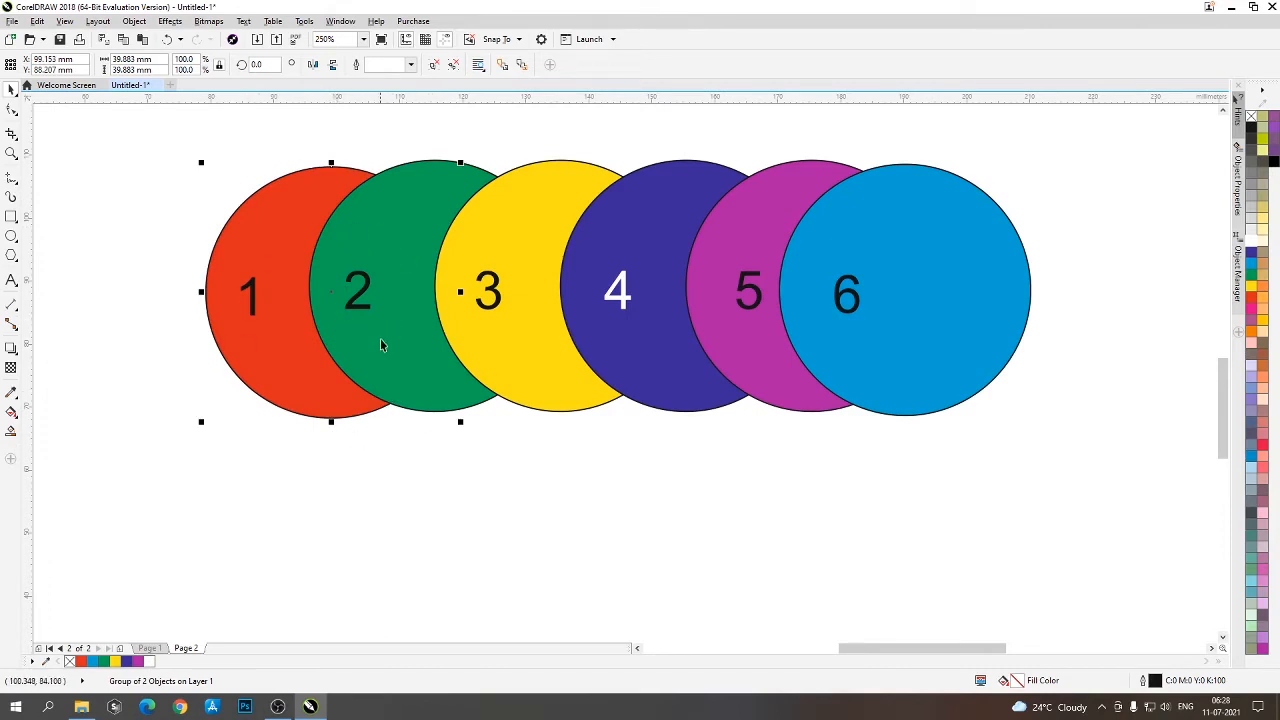
mouse_move(382, 339)
mouse_down()
mouse_move(410, 349)
mouse_move(369, 364)
mouse_move(393, 355)
mouse_up()
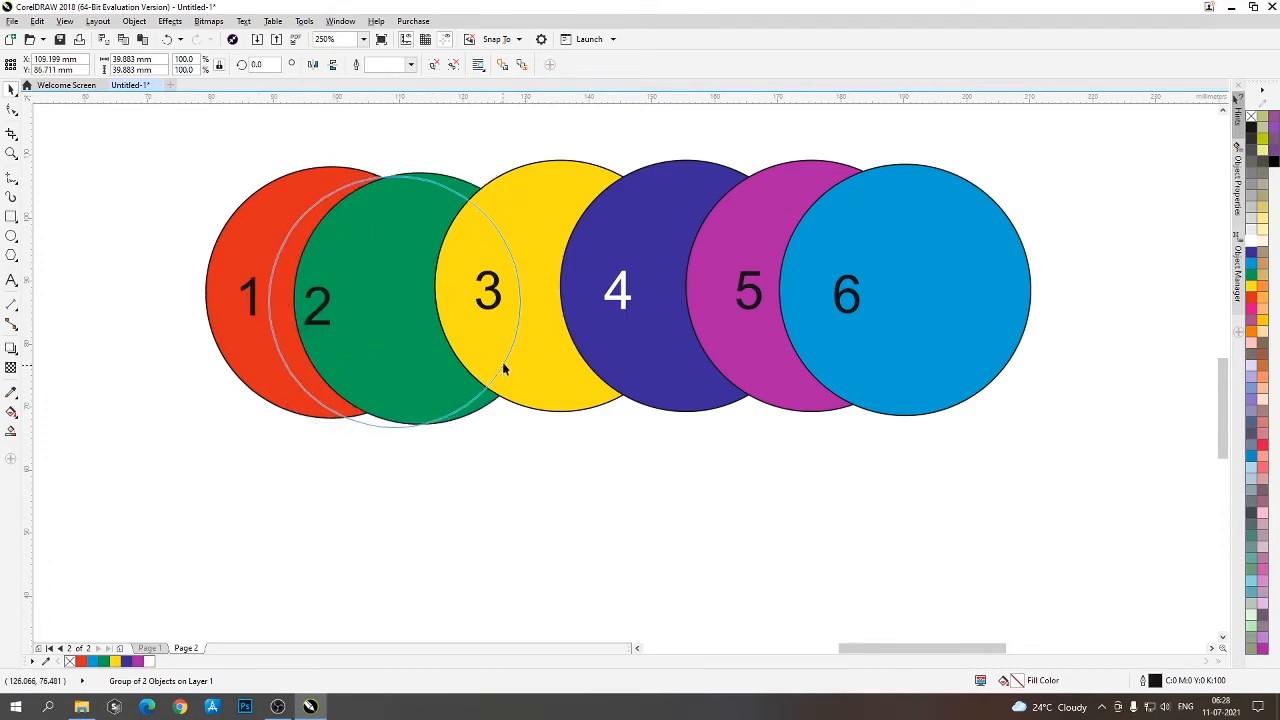
drag(552, 361, 480, 390)
drag(705, 380, 585, 360)
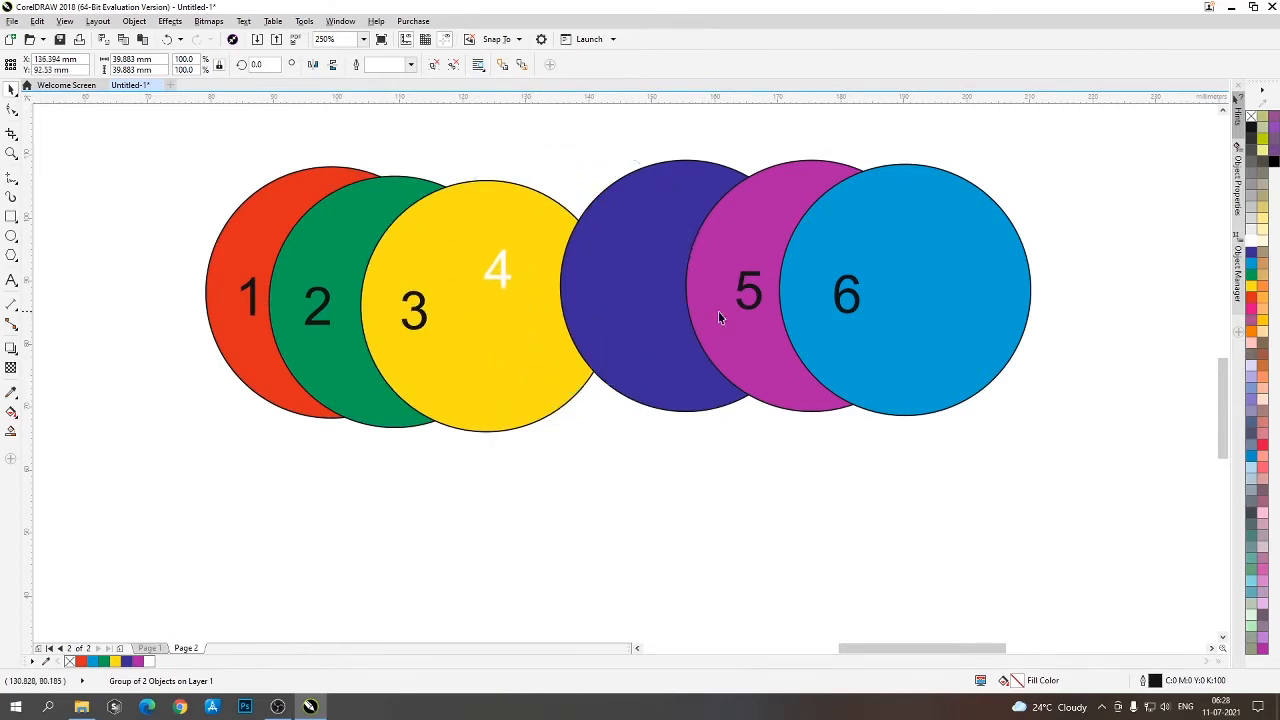
drag(718, 311, 560, 429)
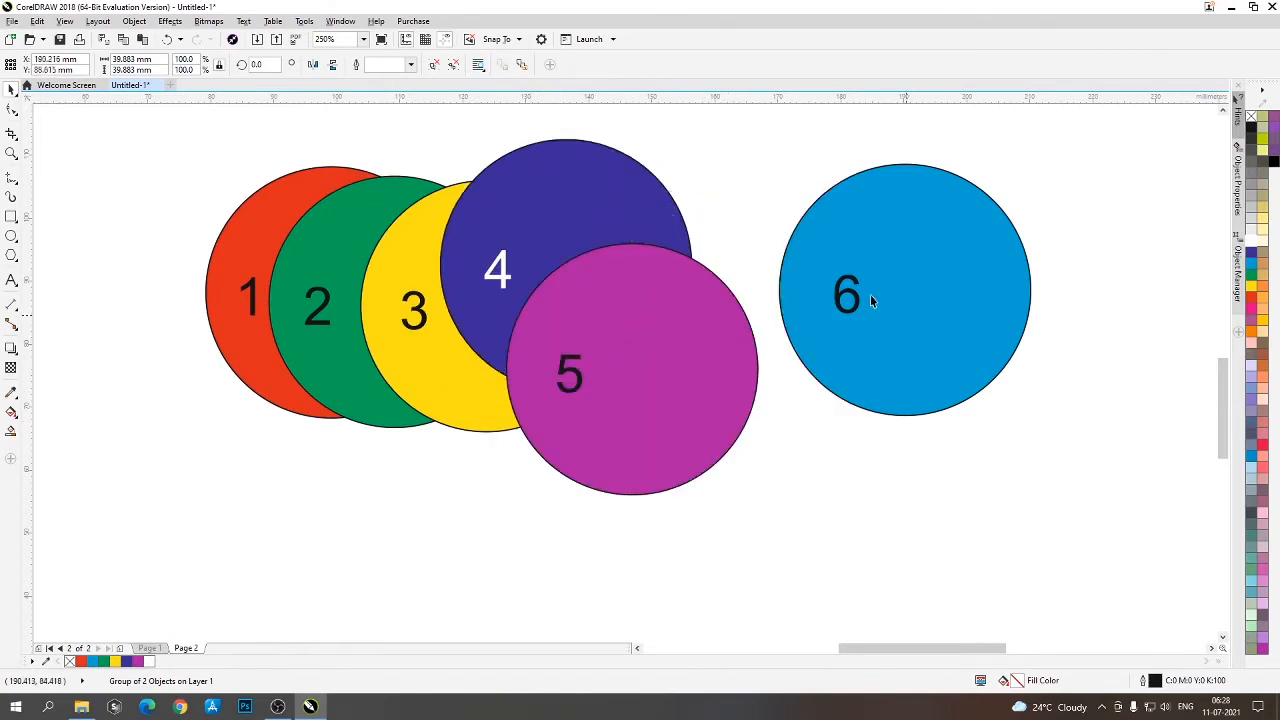
drag(871, 297, 698, 279)
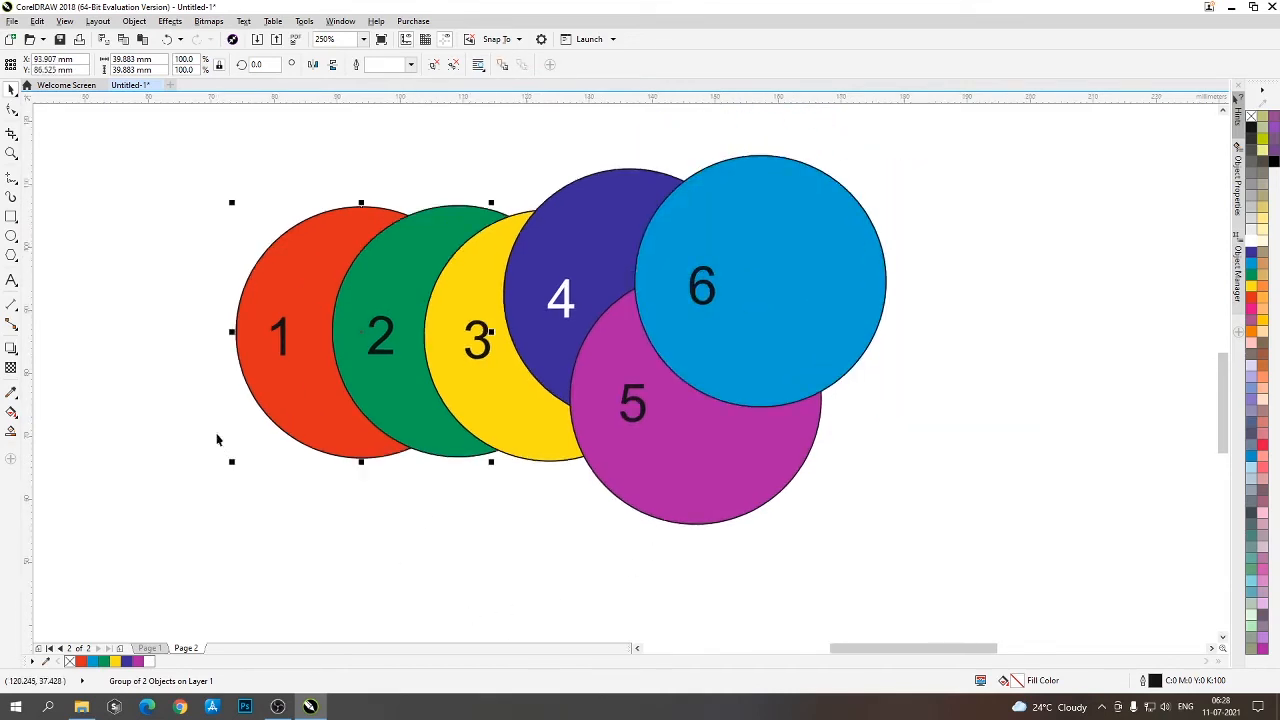
- Bring red circle 1 to the front of the layer and place it overlapping the right side of circle 6
drag(296, 388, 806, 342)
drag(917, 322, 380, 362)
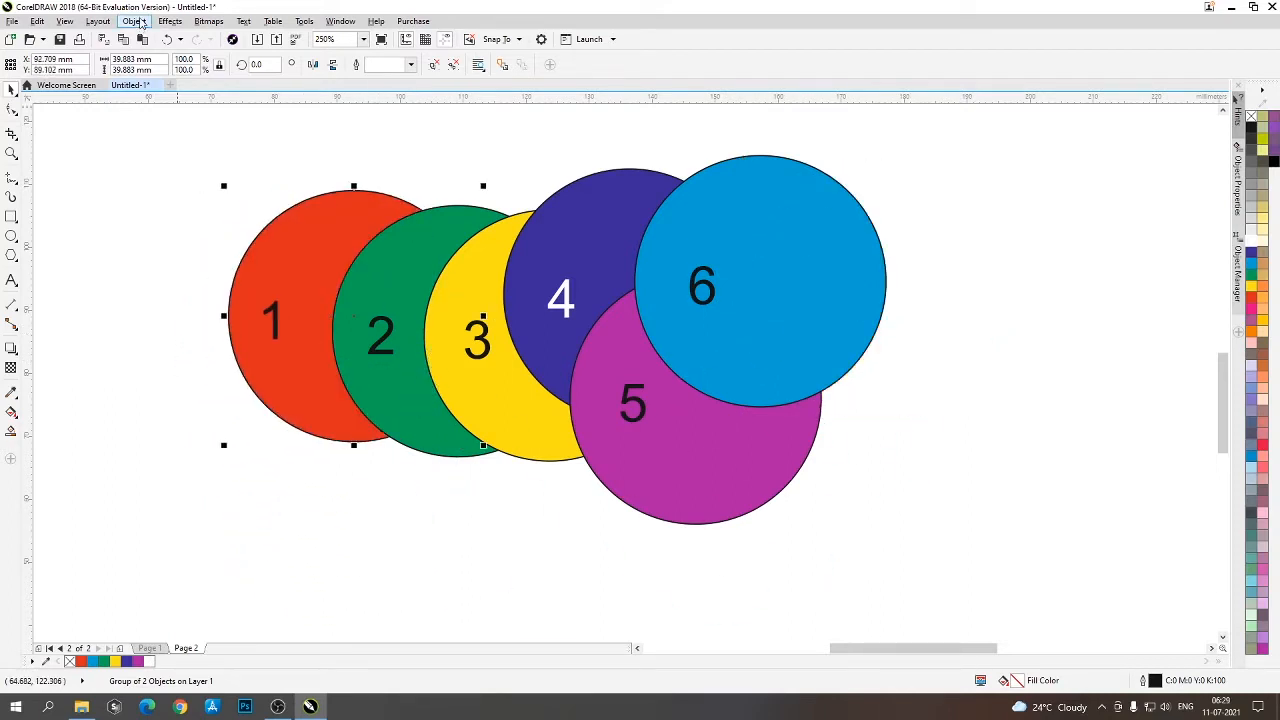
click(141, 22)
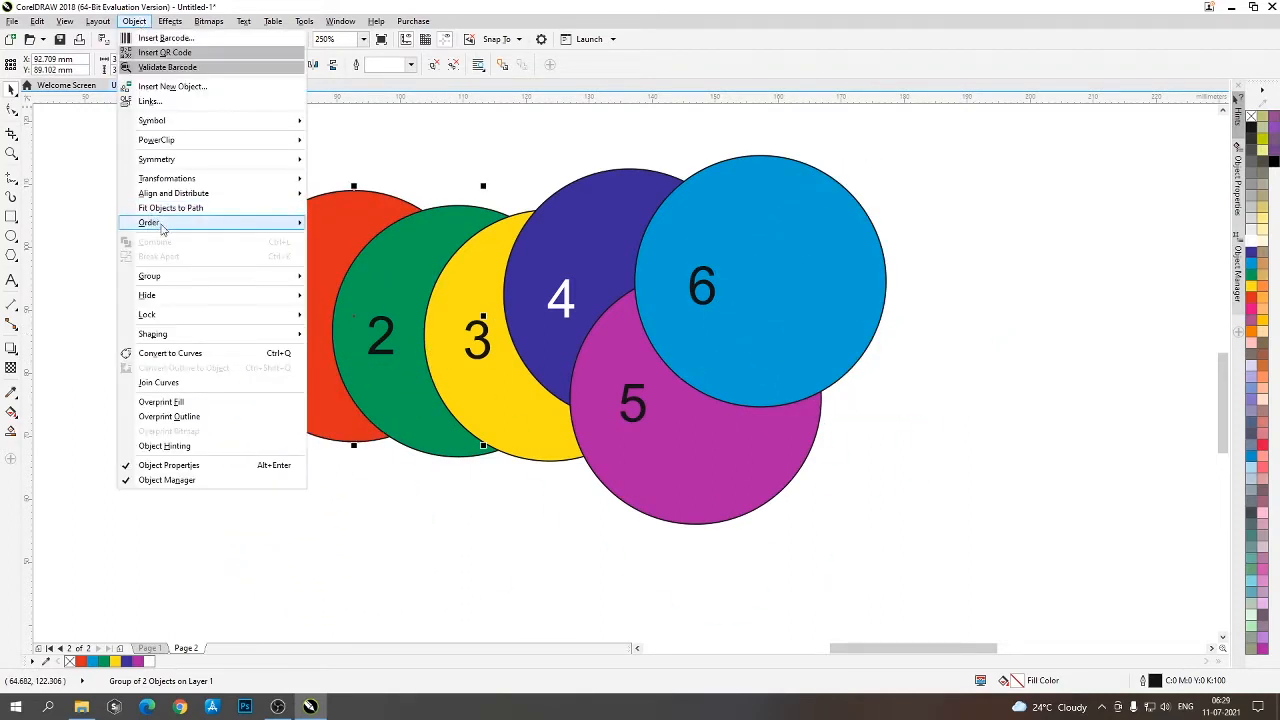
mouse_move(163, 229)
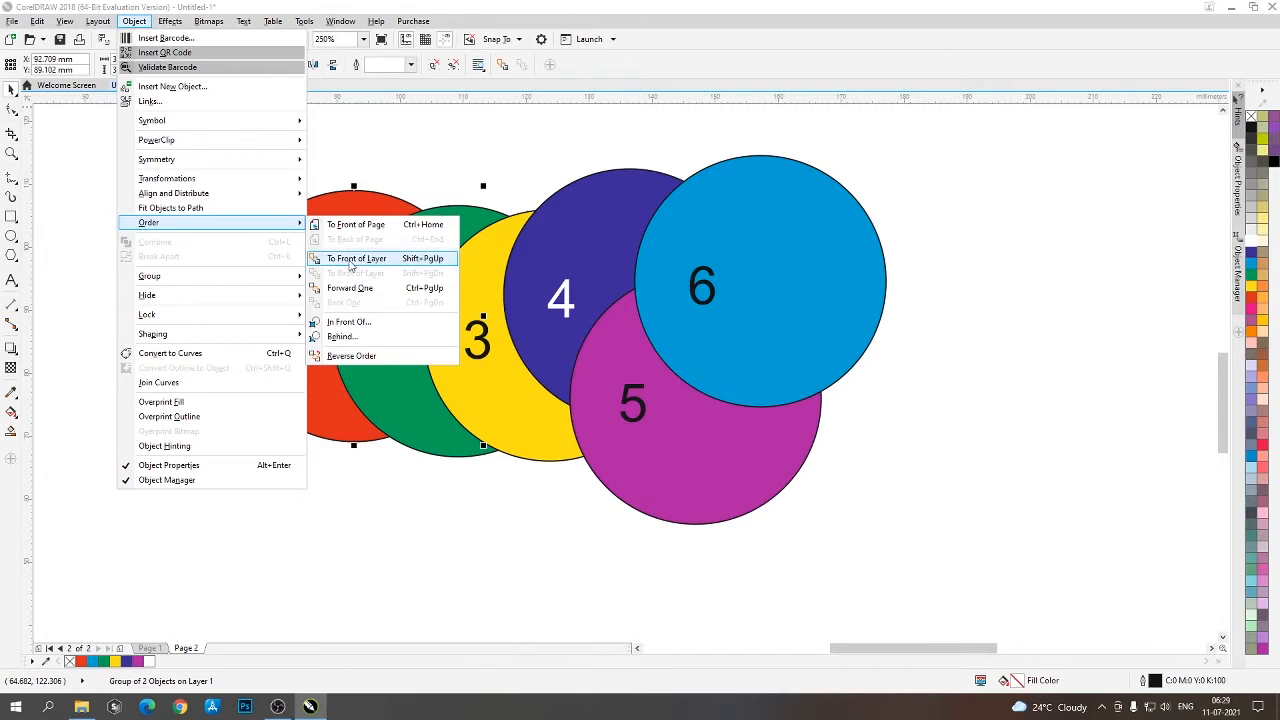
click(446, 262)
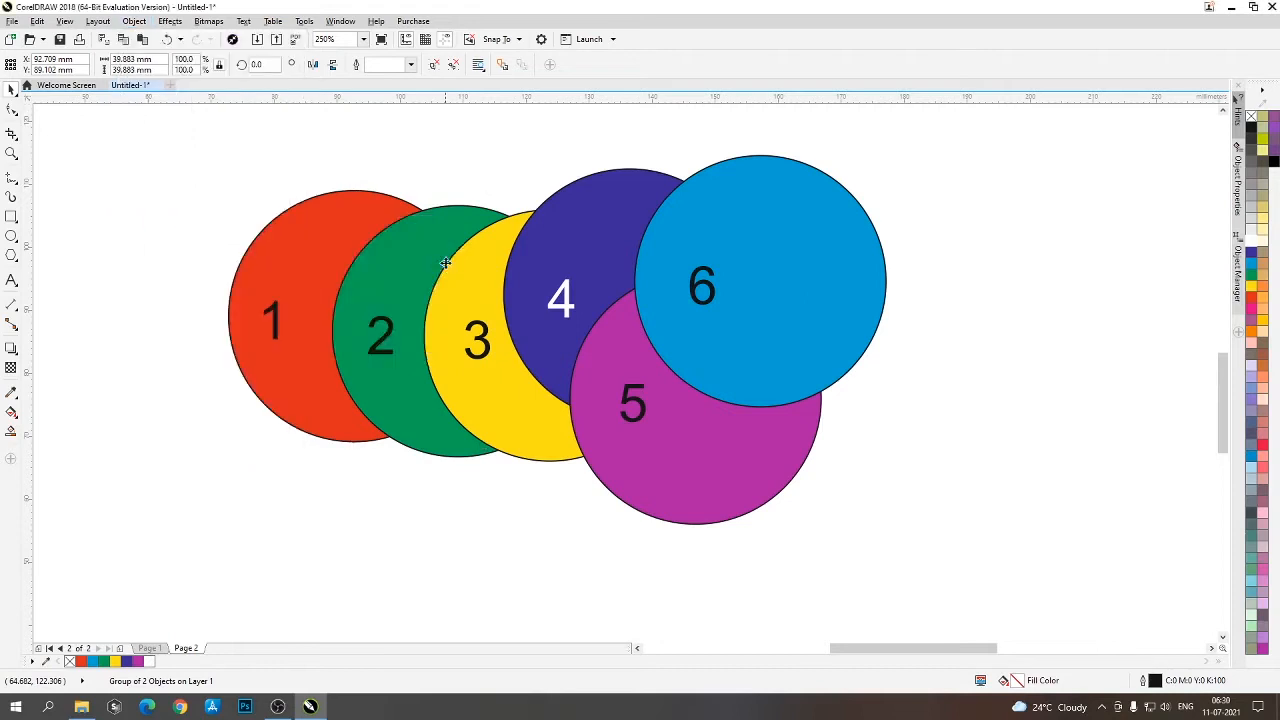
click(317, 504)
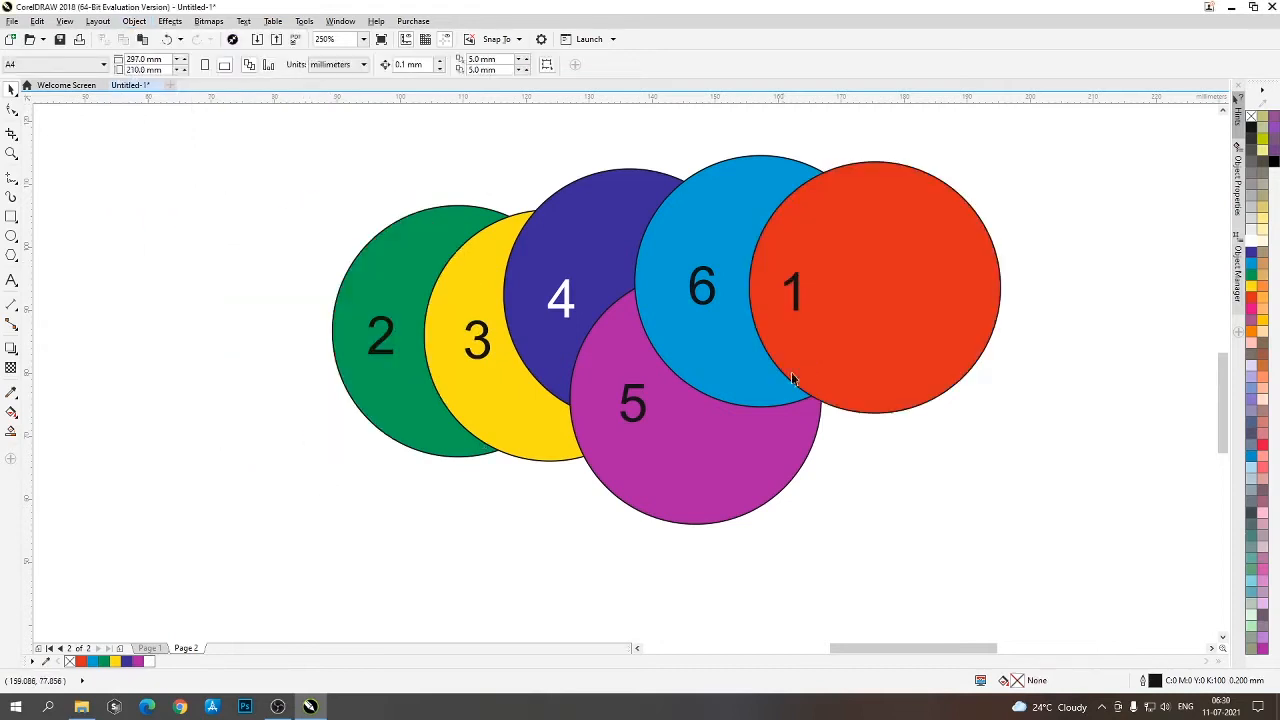
- Shift circle 1 slightly left over circle 6 and send it back one level
drag(842, 320, 831, 320)
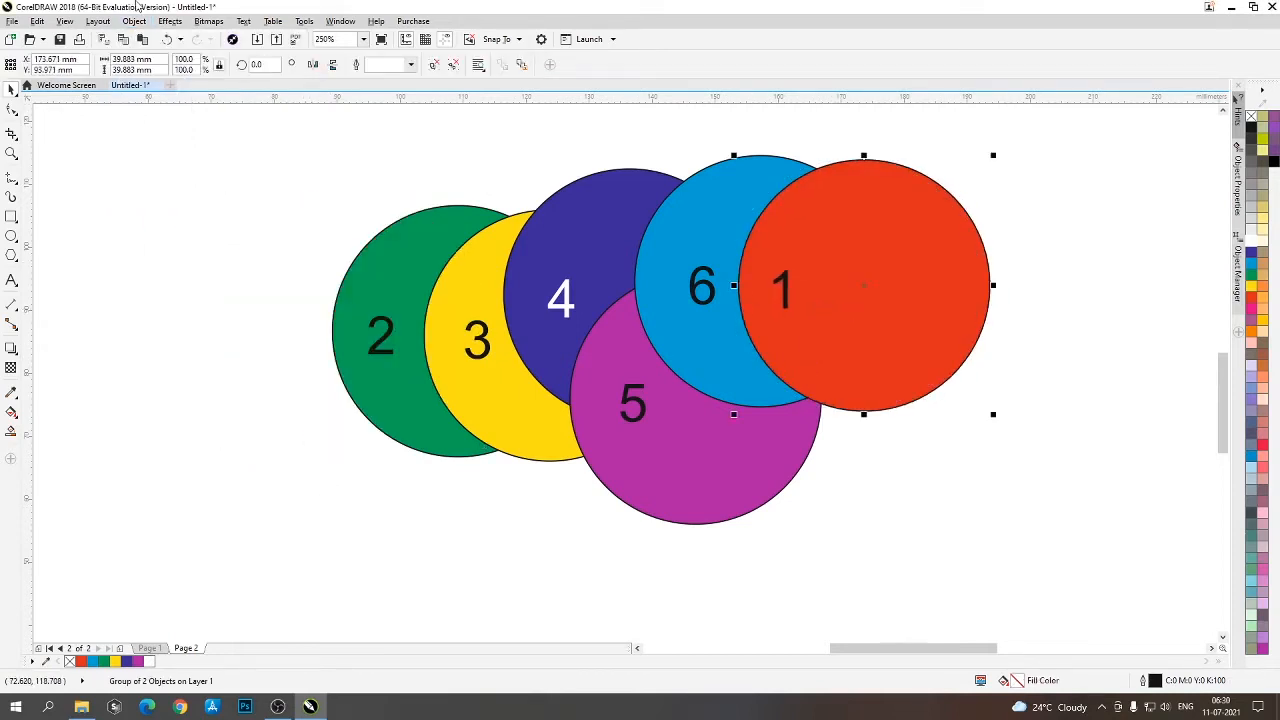
click(846, 283)
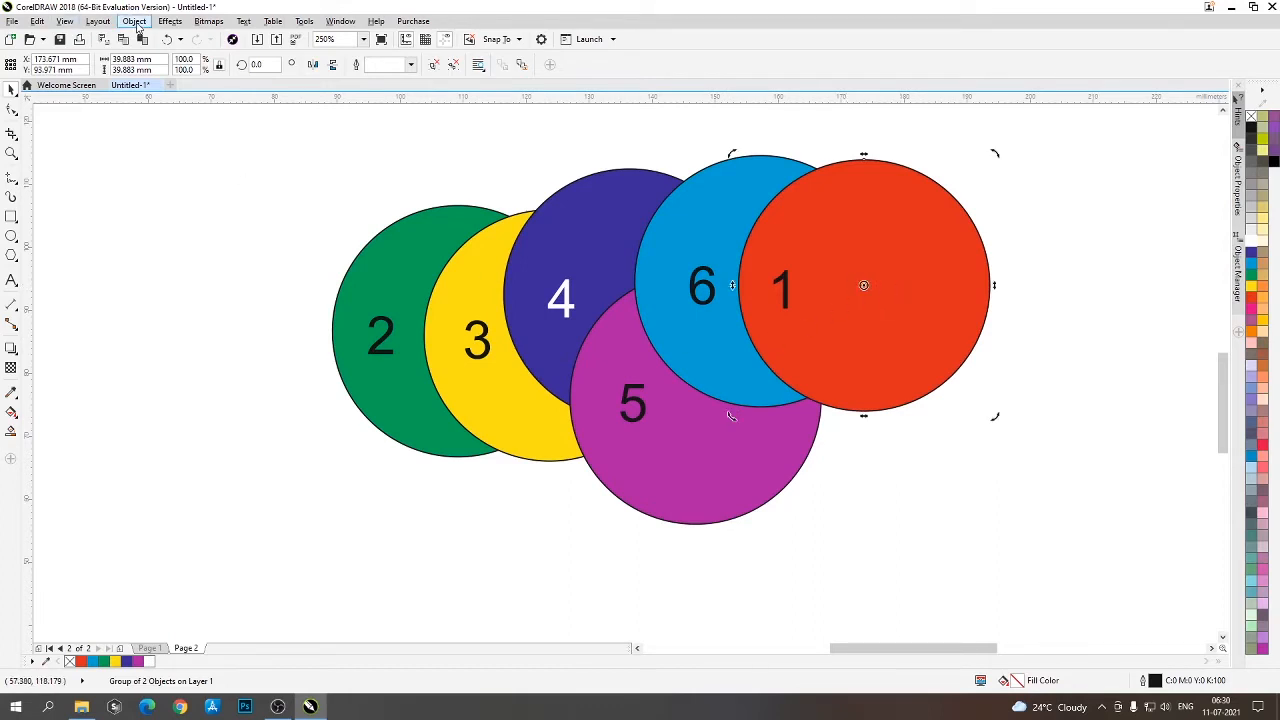
click(136, 23)
mouse_move(168, 226)
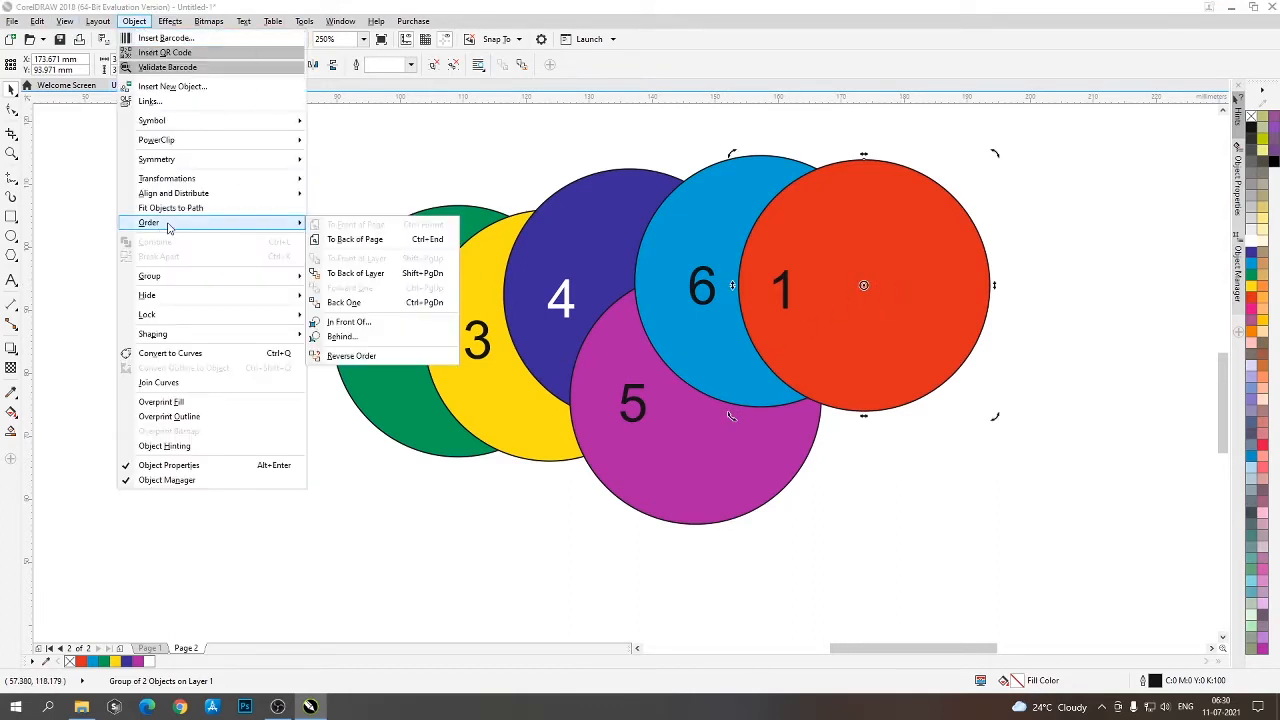
click(384, 303)
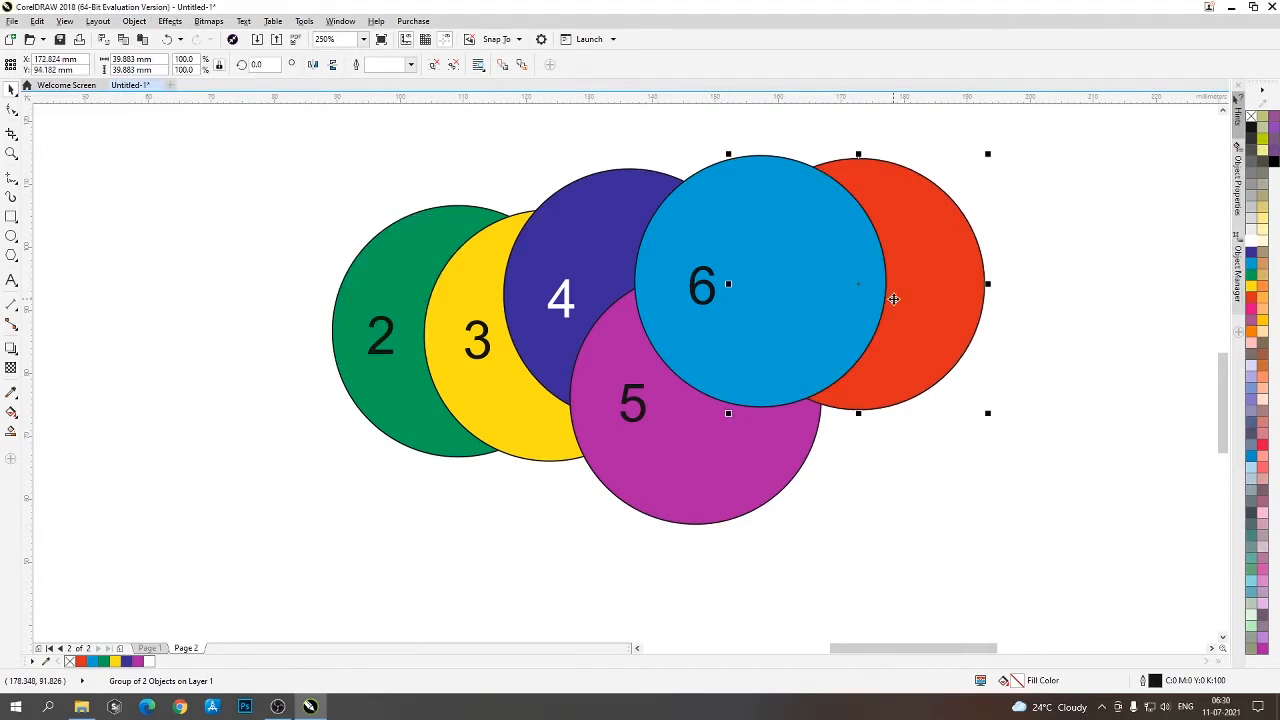
- Move circle 1 down over circle 5 and send it back one level so it sits behind circle 5
drag(884, 321, 882, 547)
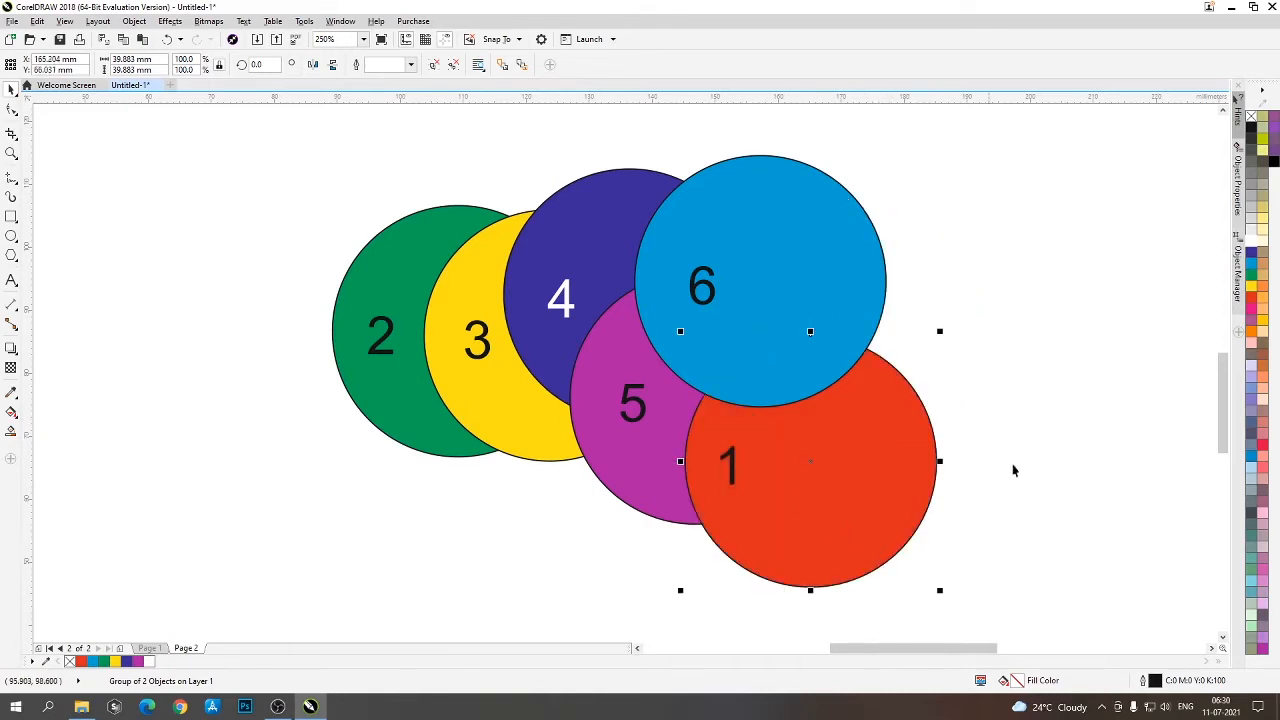
click(134, 21)
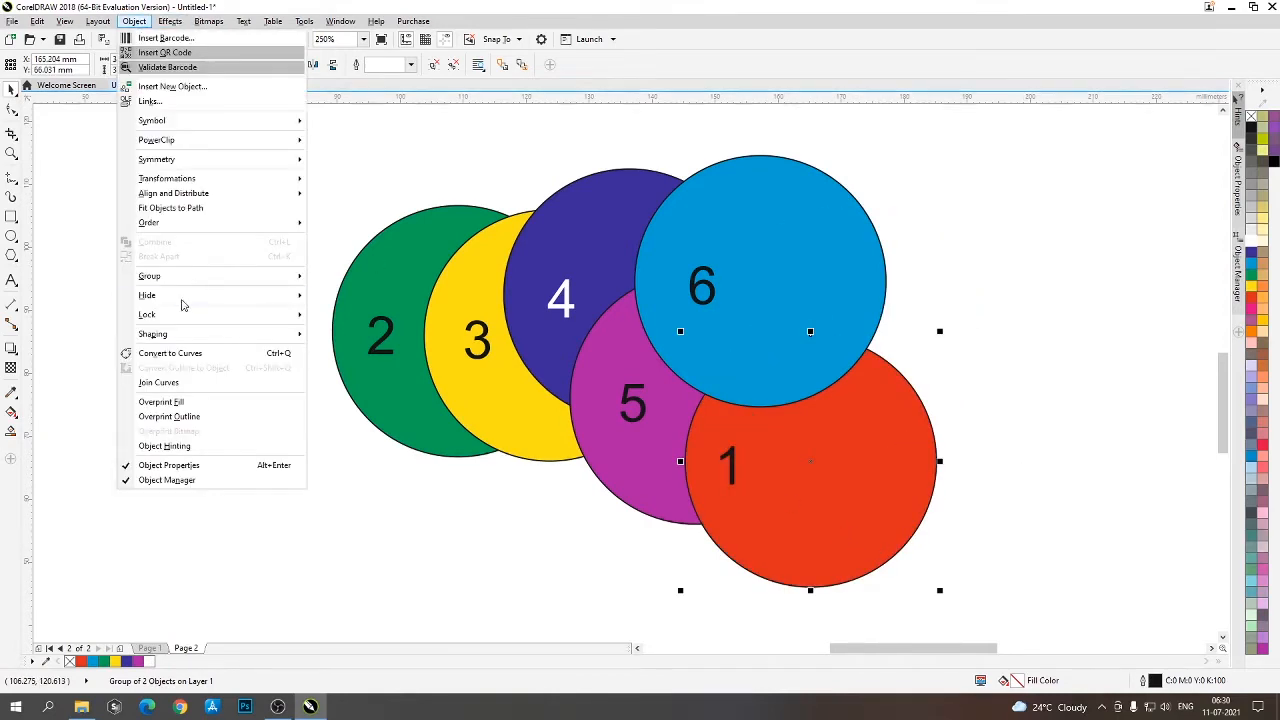
mouse_move(228, 224)
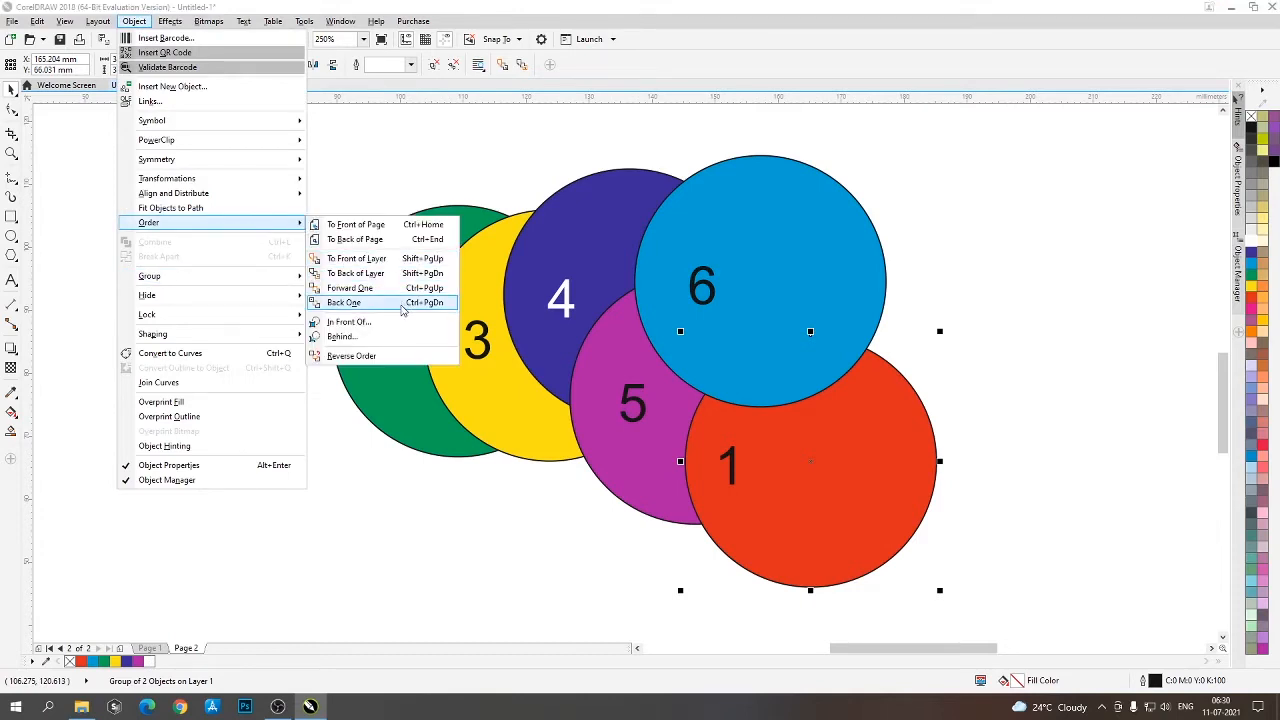
click(403, 302)
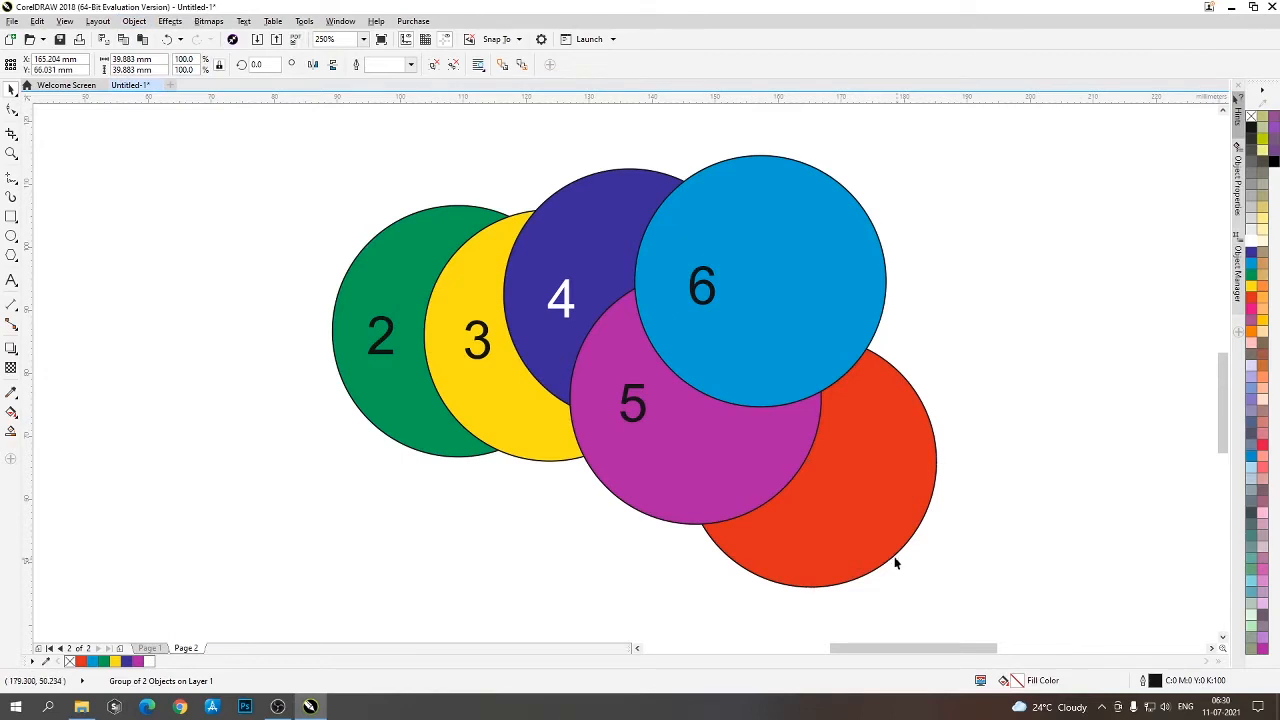
- Move circle 1 up over circle 4 and send it back one level so it sits behind circle 4
drag(896, 563, 814, 423)
drag(839, 468, 712, 222)
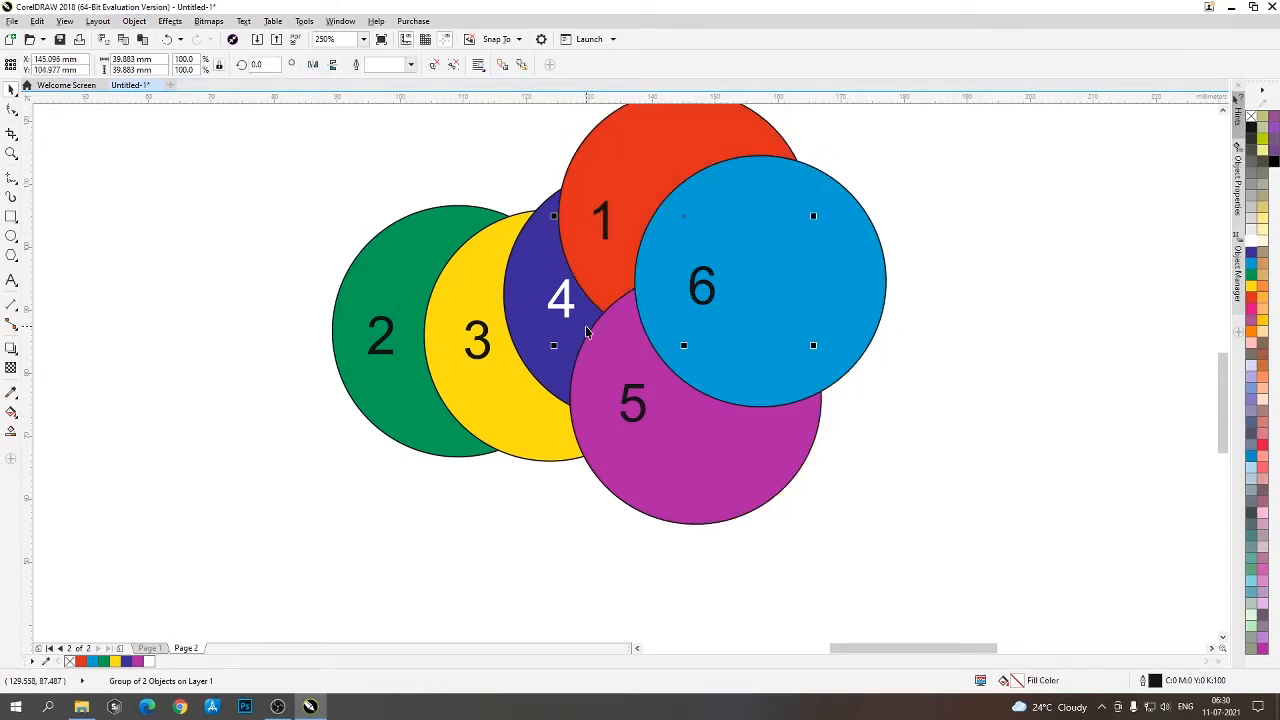
click(132, 21)
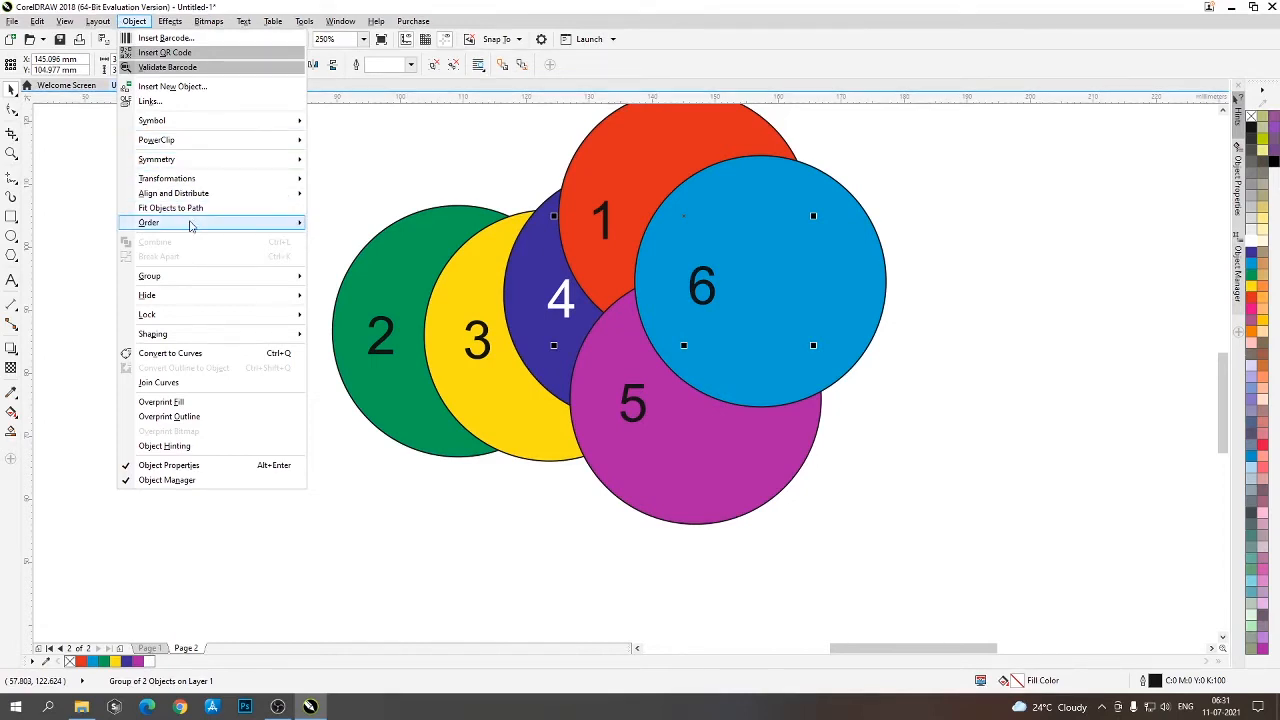
mouse_move(285, 222)
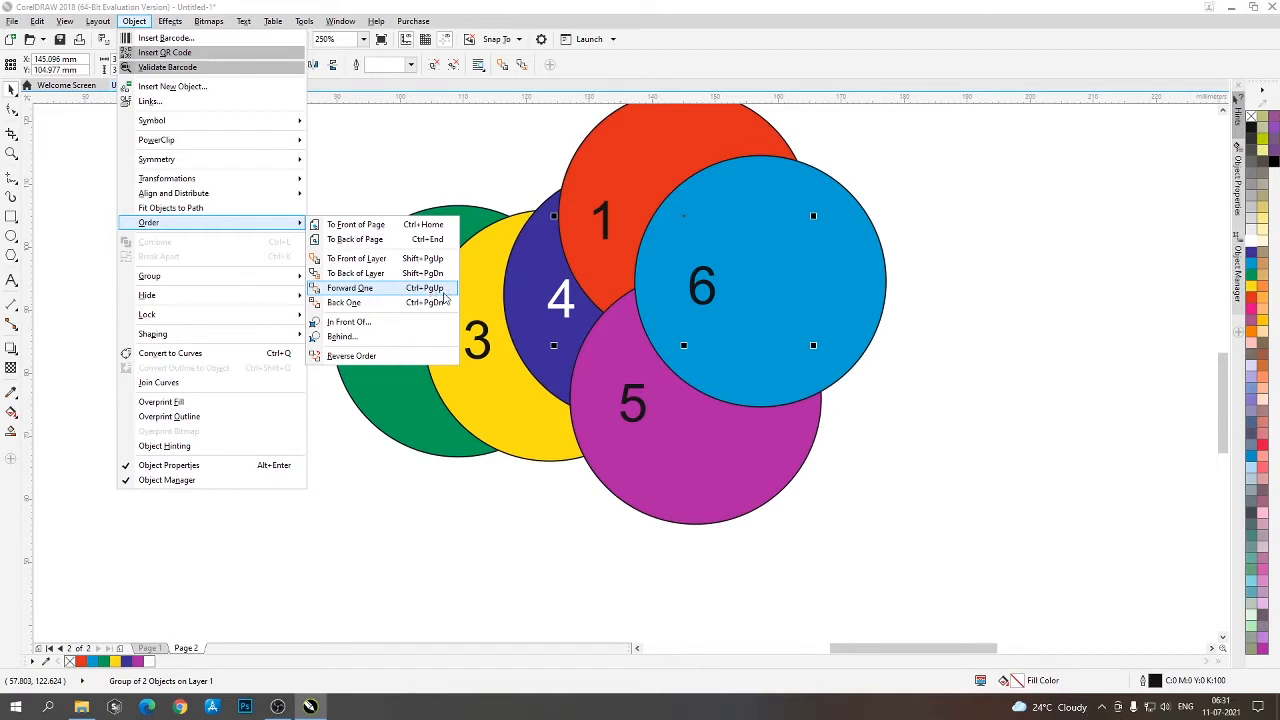
click(590, 228)
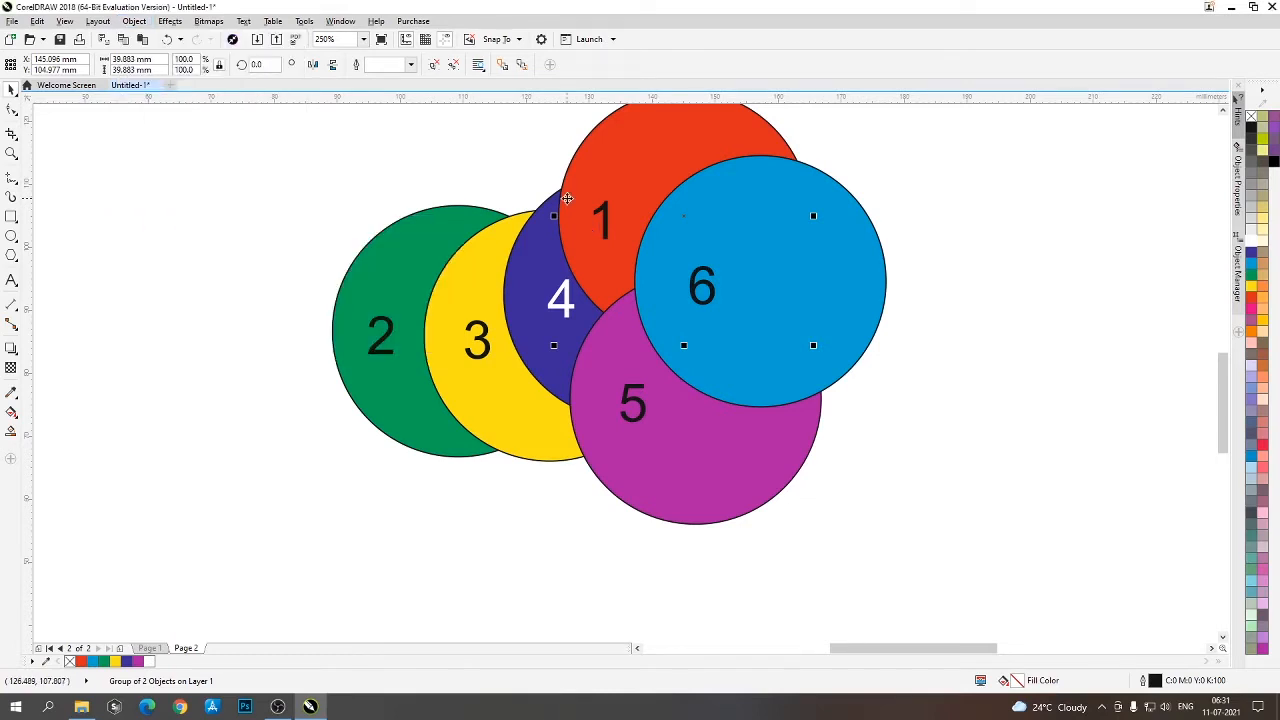
click(567, 198)
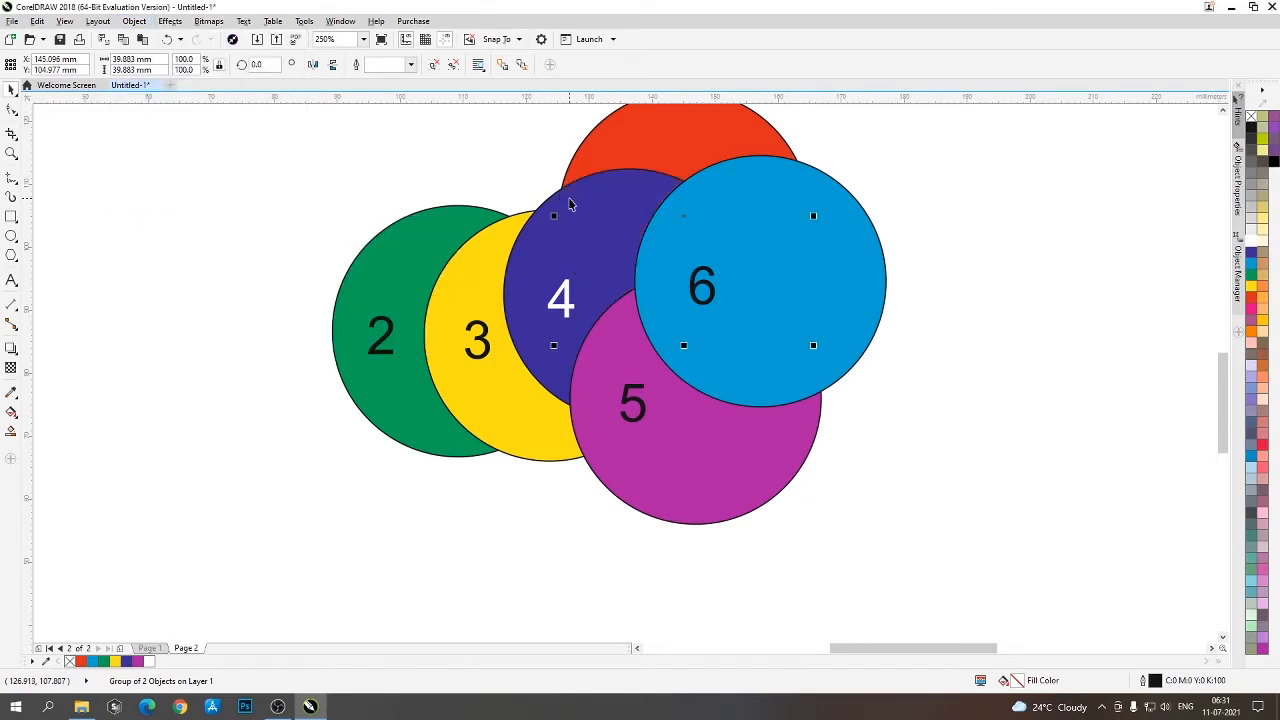
- Send circle 1 to the back of the layer and place it on the left side of circle 2
drag(689, 121, 611, 148)
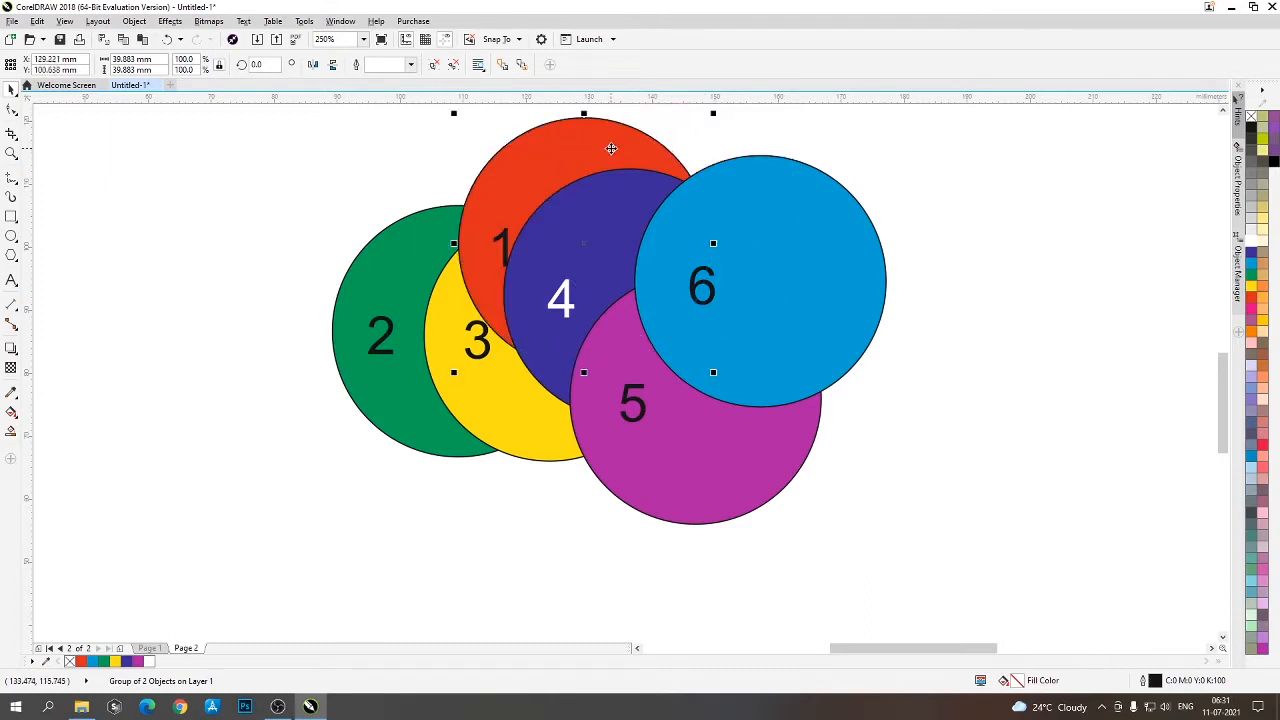
key(shift+Page_Down)
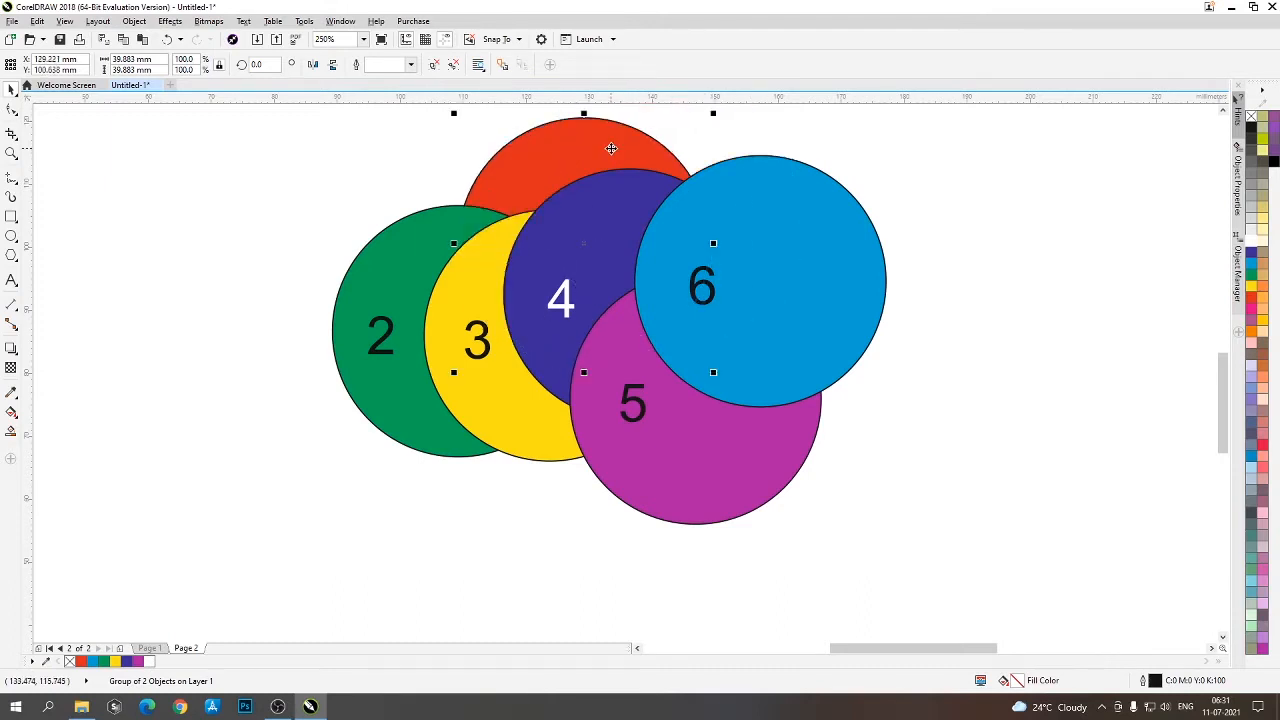
drag(611, 148, 414, 192)
drag(345, 226, 314, 250)
click(323, 548)
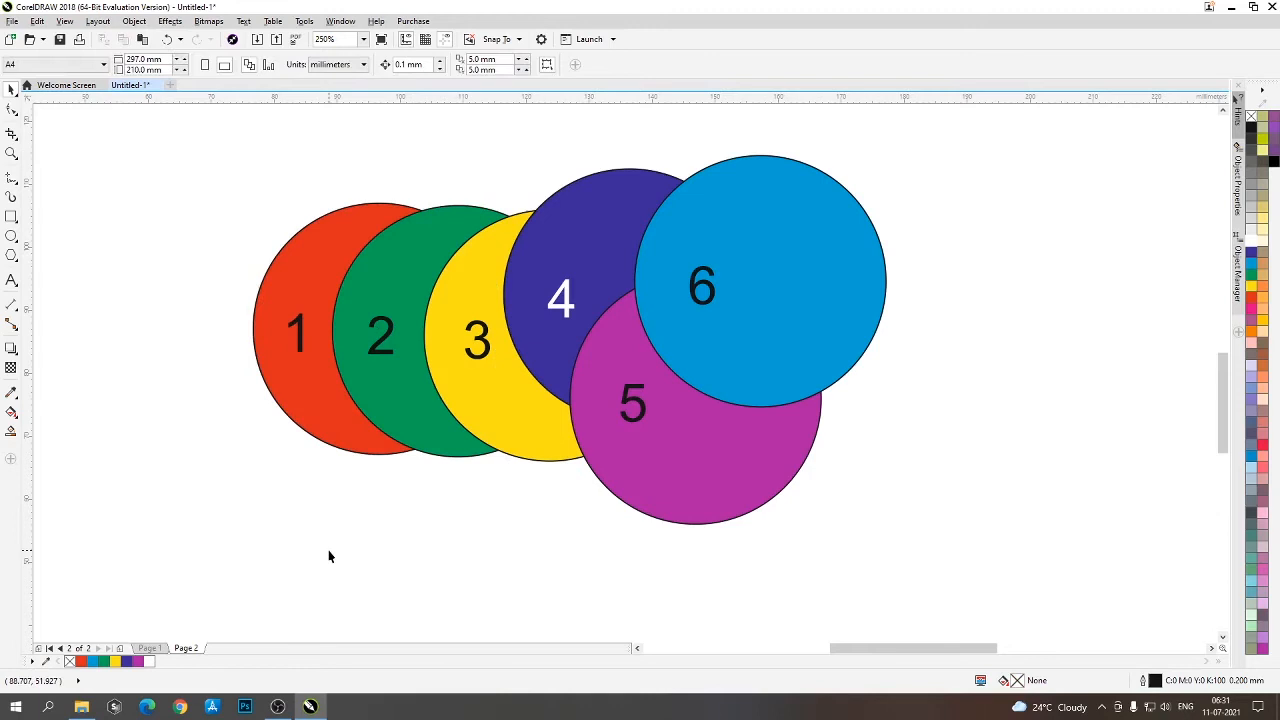
- Move yellow circle 3 down below circle 2 and bring green circle 2 forward one level, in front of circle 3
click(293, 371)
click(291, 372)
click(420, 533)
click(404, 376)
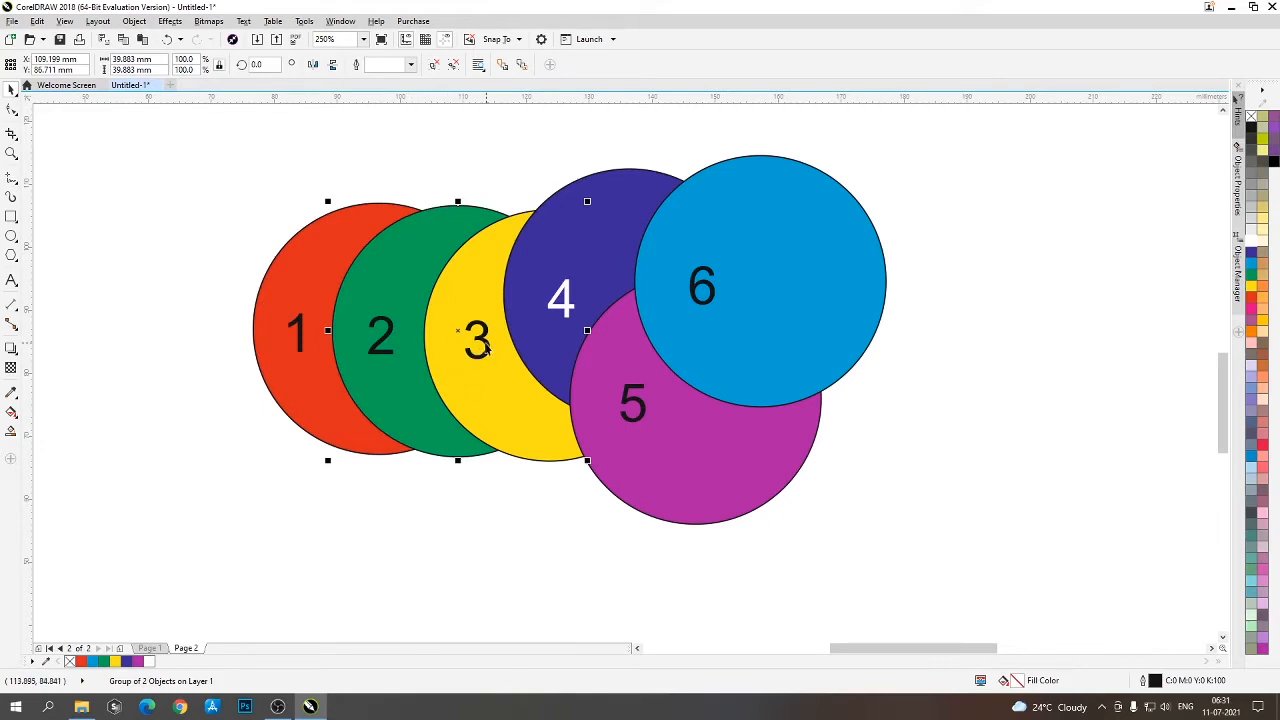
drag(468, 377, 449, 463)
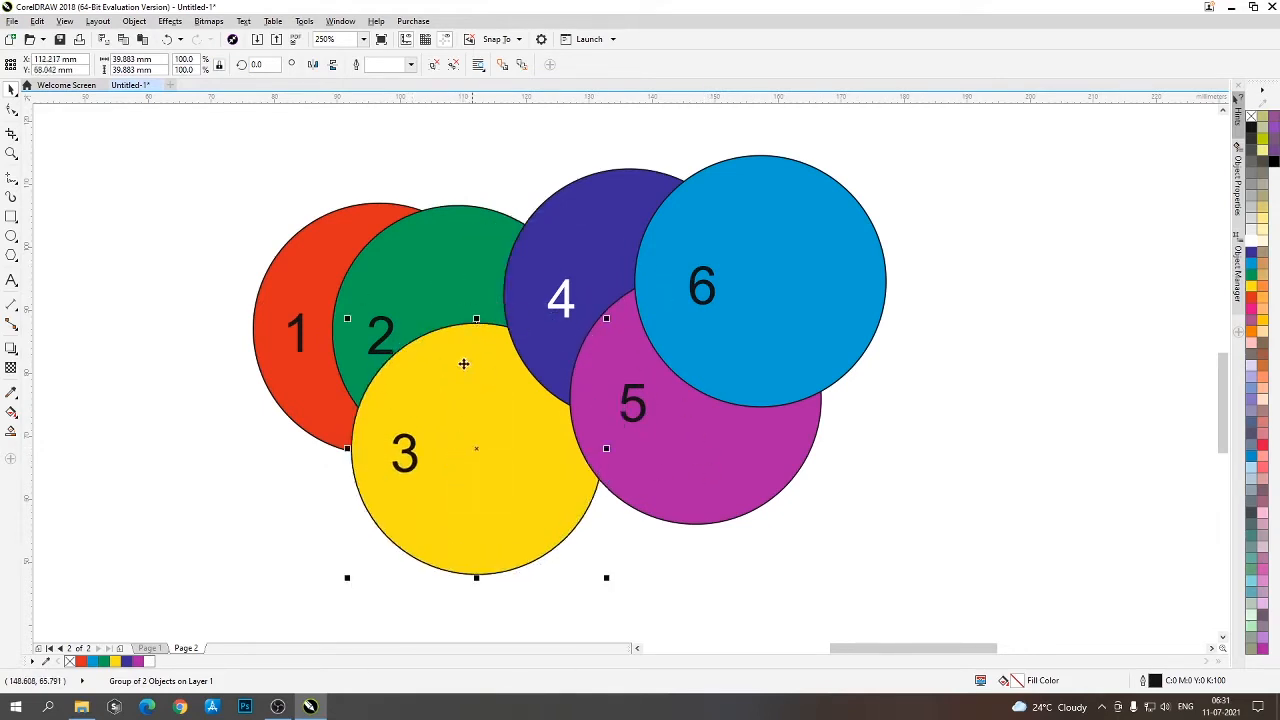
click(433, 235)
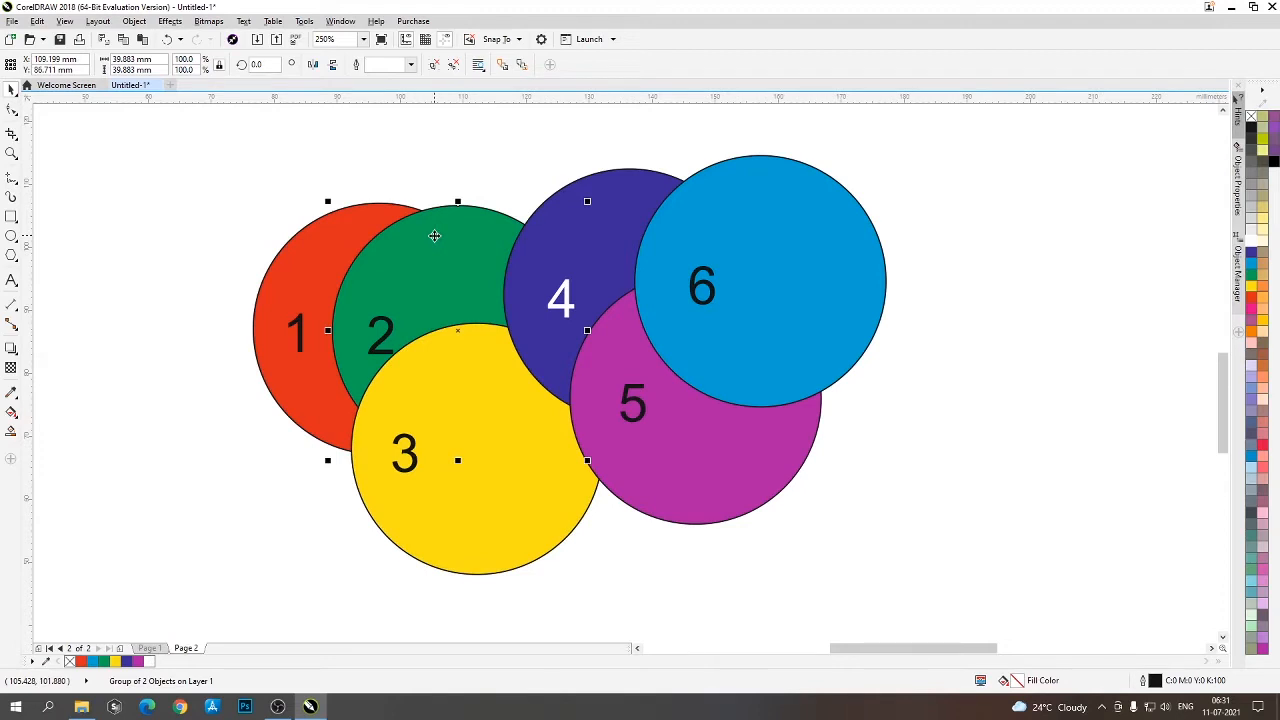
key(ctrl+Page_Up)
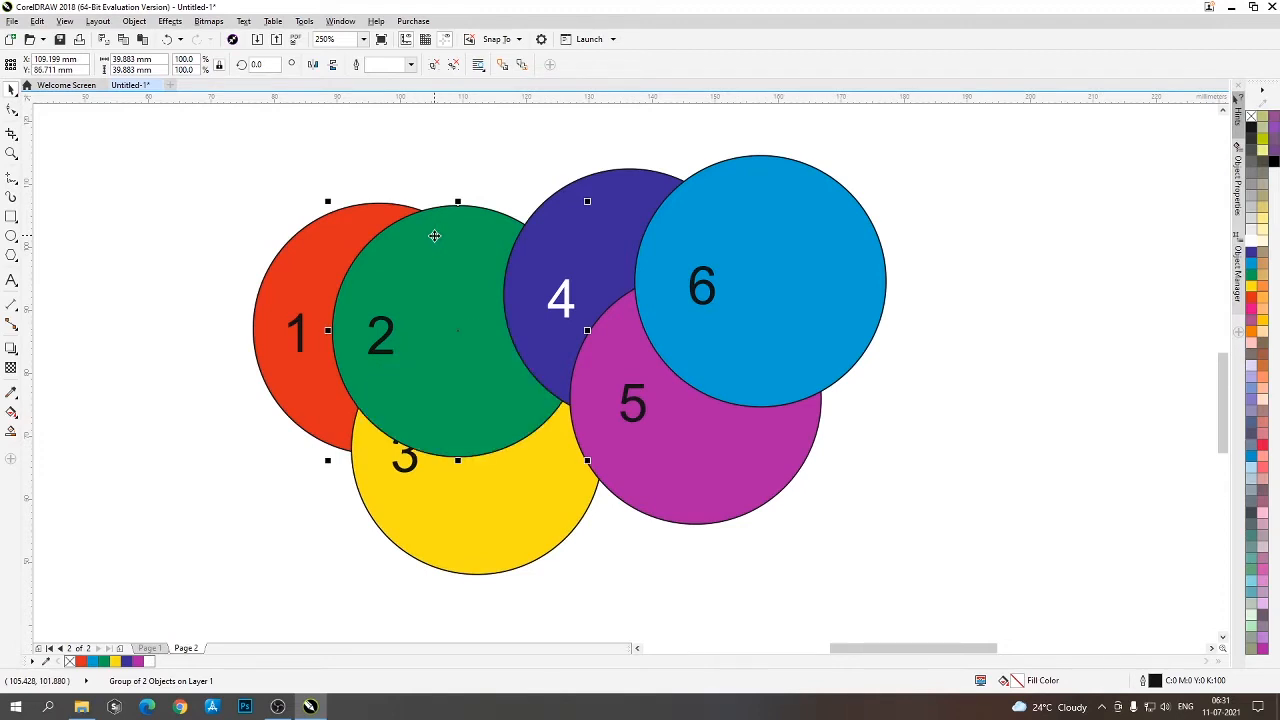
- Bring green circle 2 forward one level, in front of circle 4, and move it up and right until it overlaps circle 6
drag(401, 325, 416, 309)
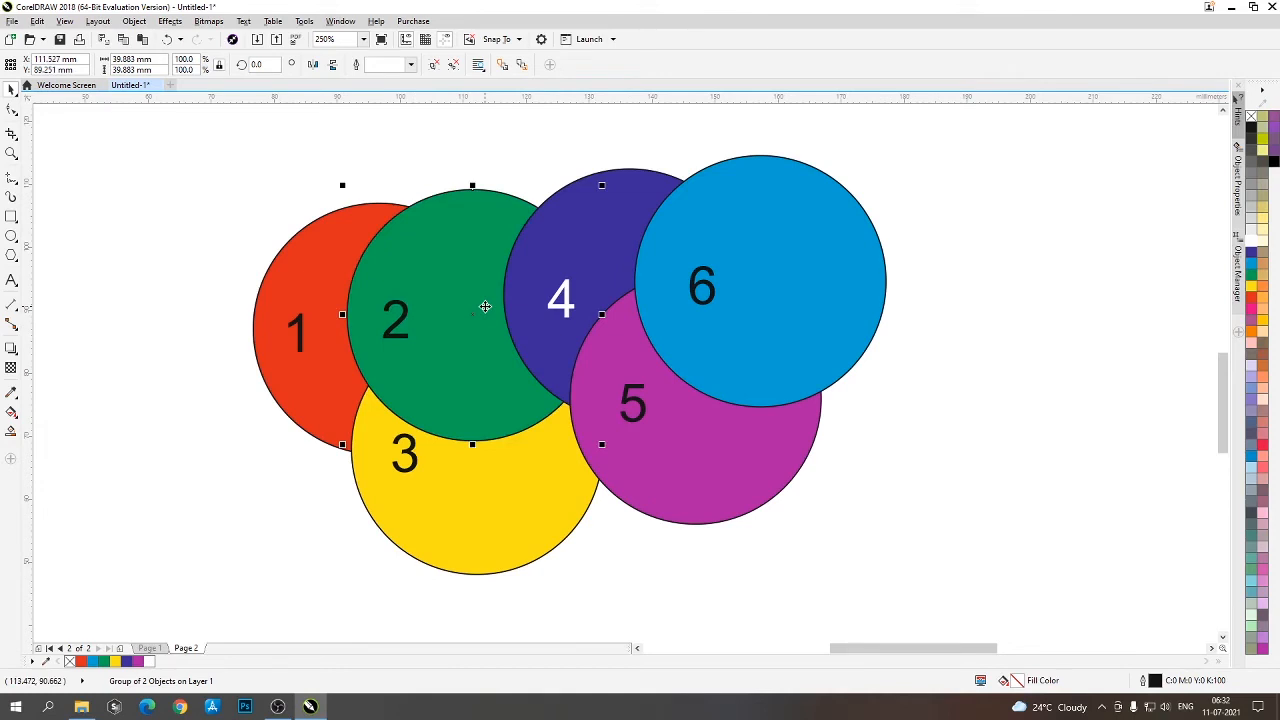
key(shift+Page_Up)
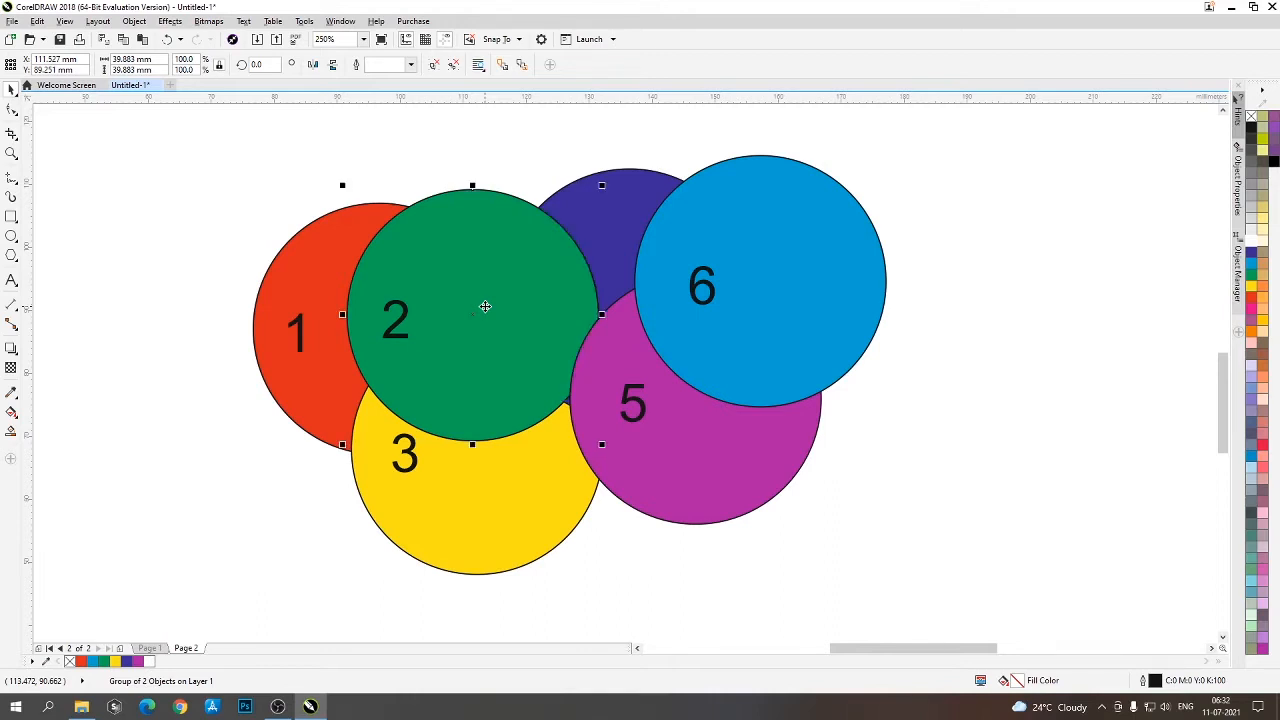
drag(457, 272, 586, 207)
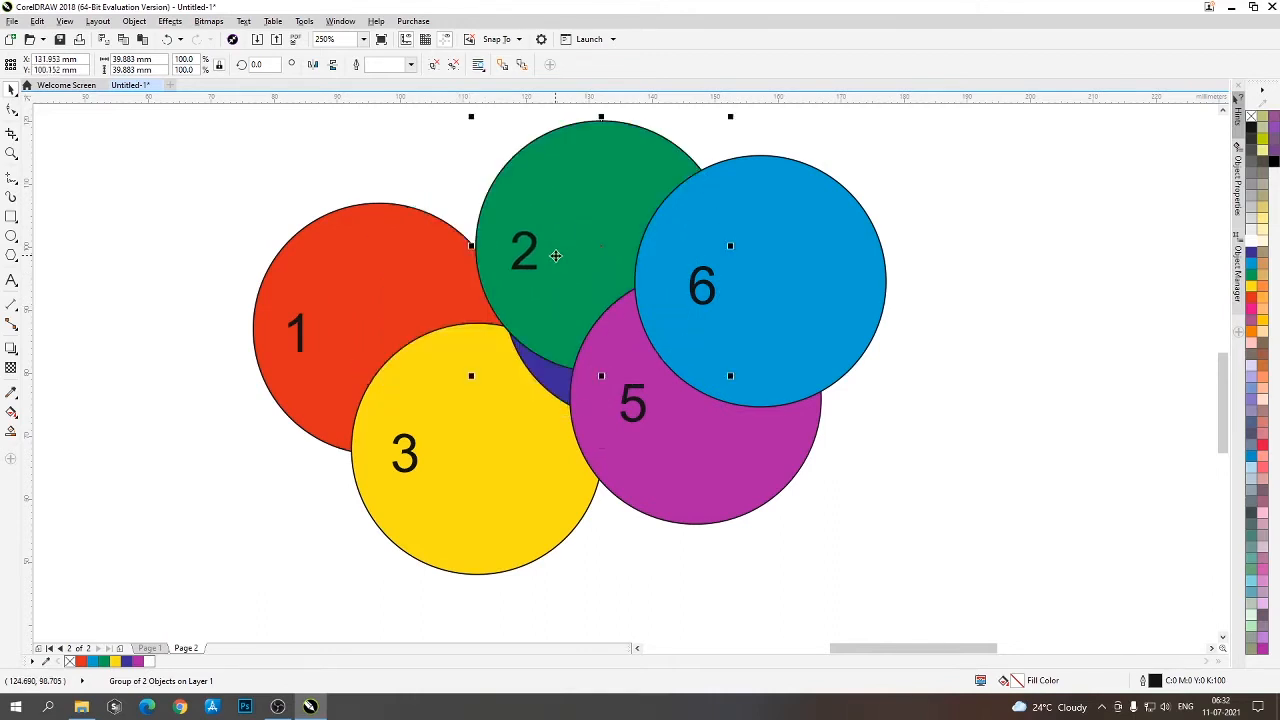
drag(555, 257, 634, 268)
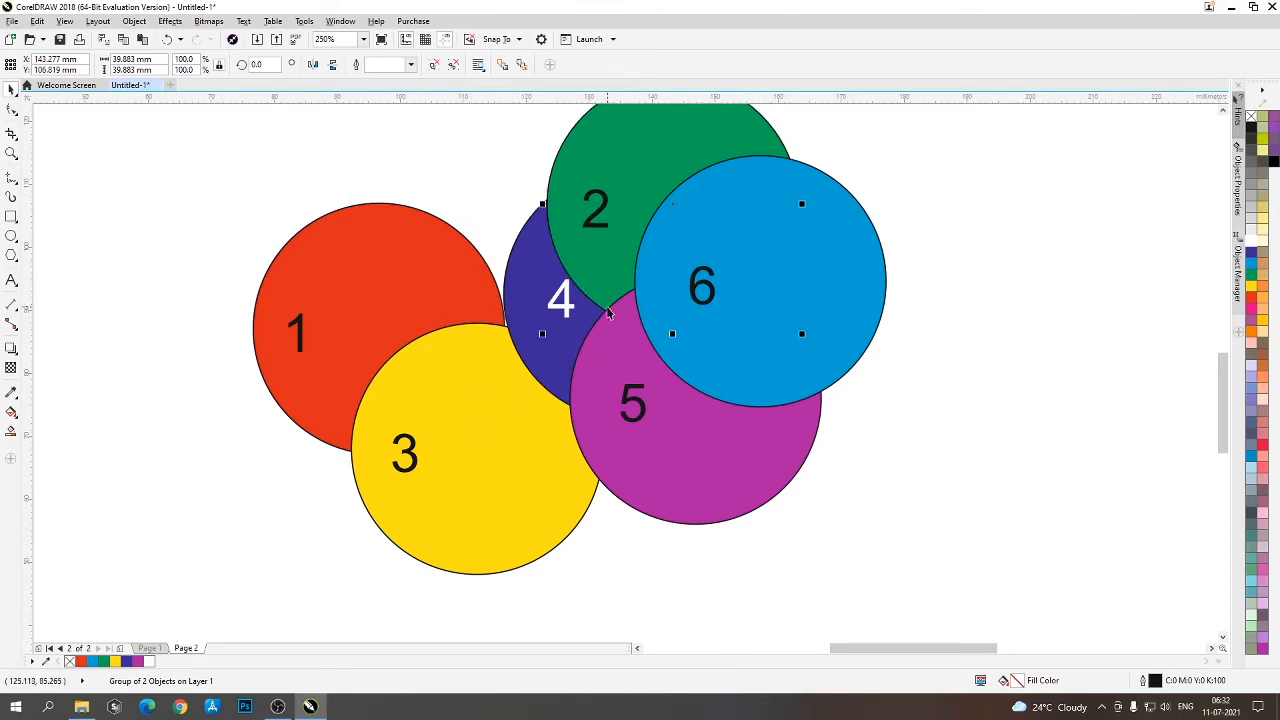
- Send circle 2 back one level at a time, behind circle 4 and behind circle 3, moving it left over circle 1
click(594, 227)
key(ctrl+Page_Down)
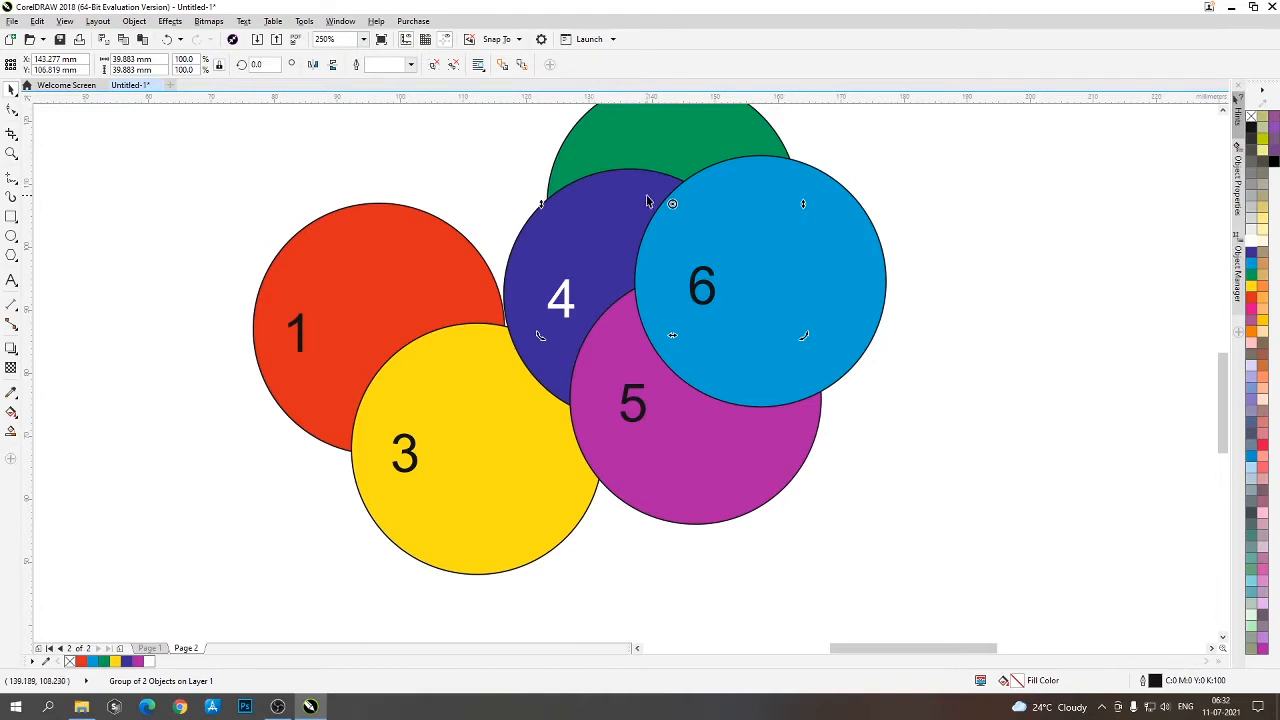
drag(641, 120, 503, 205)
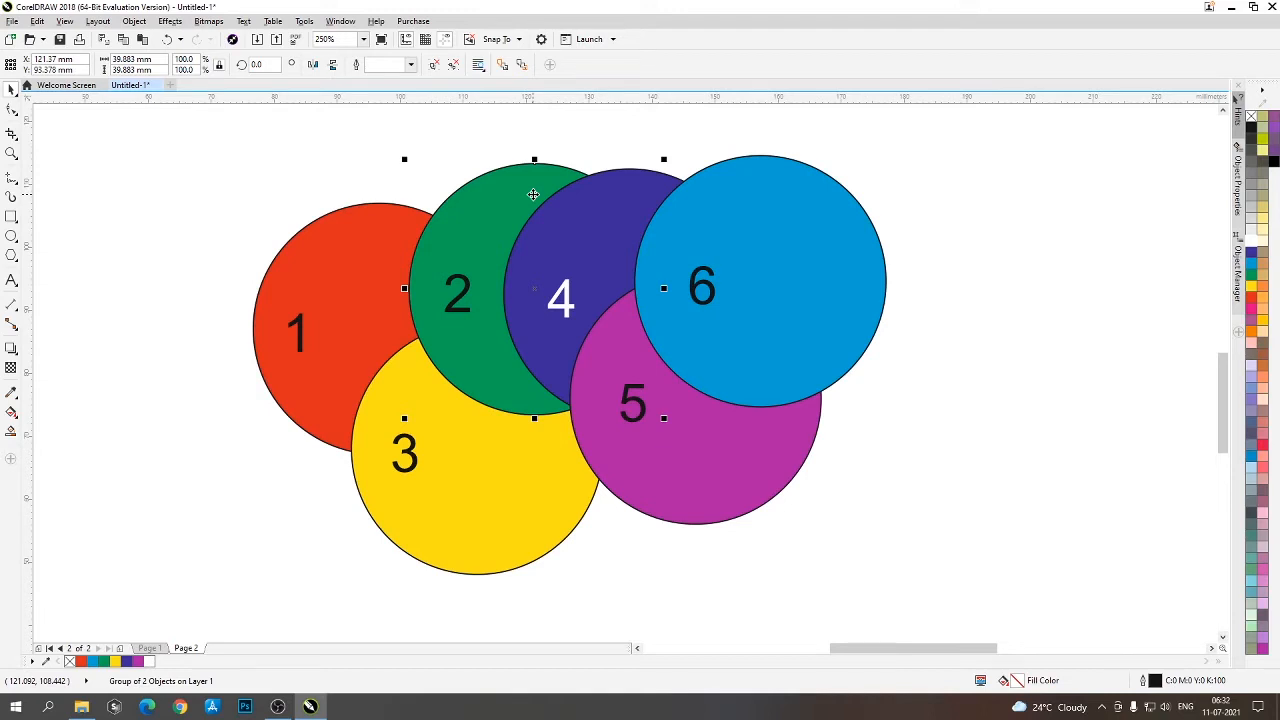
key(ctrl+Page_Down)
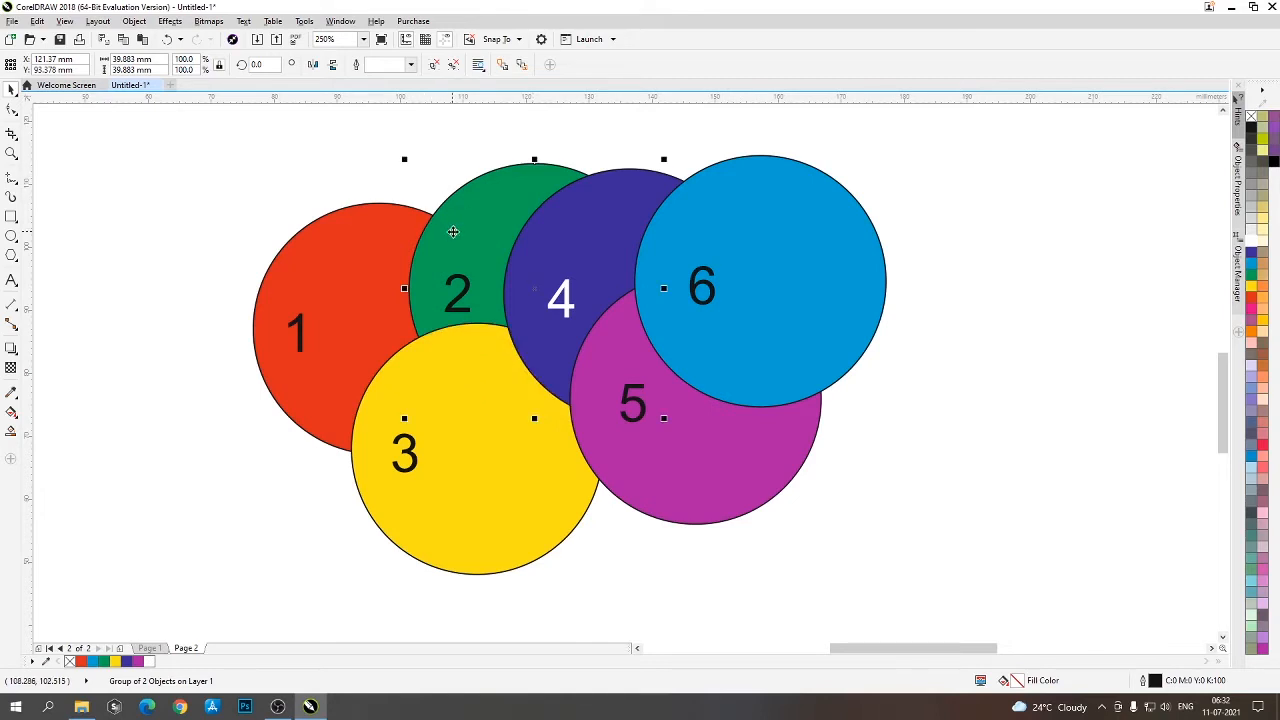
drag(451, 229, 371, 258)
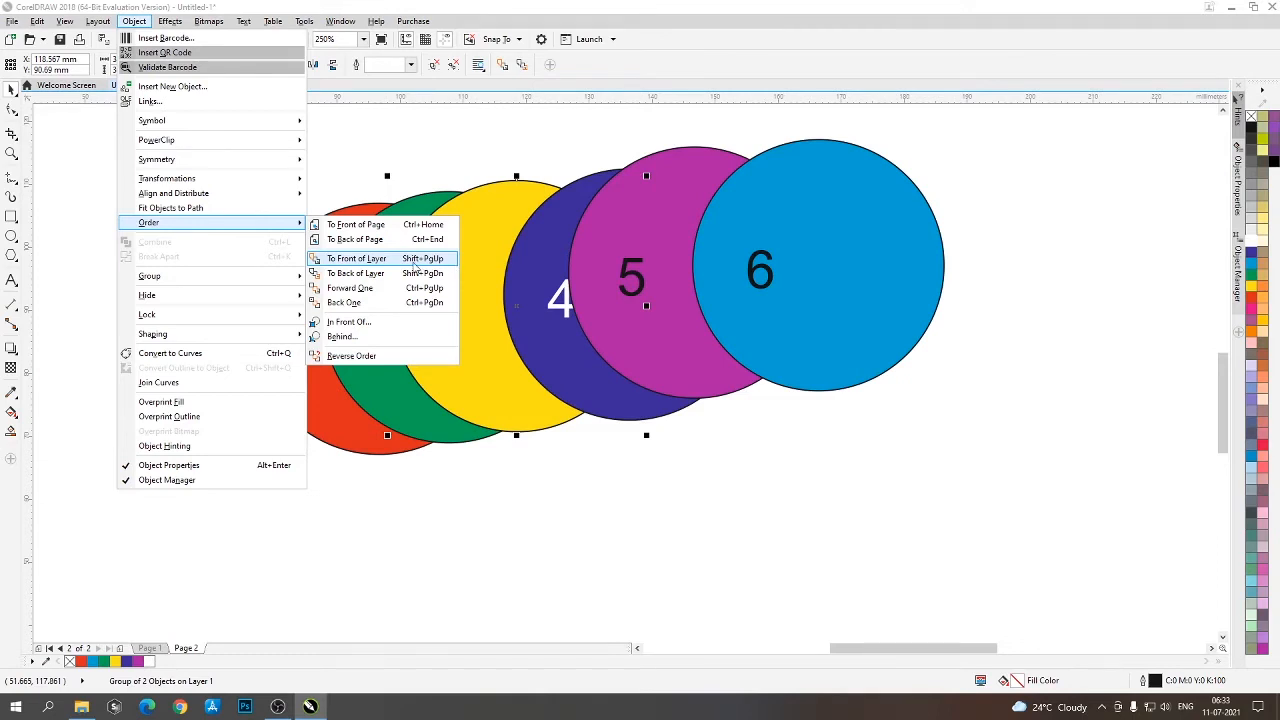
- Move dark blue circle 4 slightly left over yellow circle 3 and send it to the back of the layer
click(460, 447)
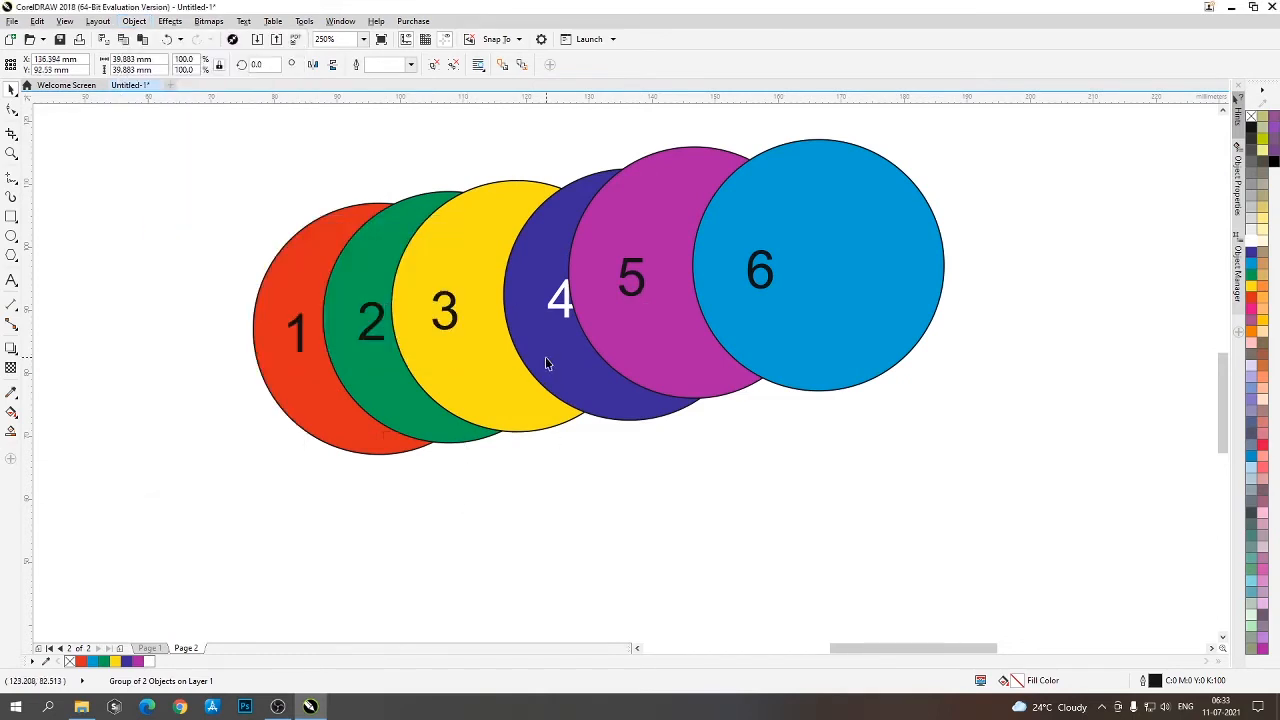
mouse_move(546, 363)
mouse_down()
mouse_move(554, 354)
mouse_move(526, 363)
mouse_up()
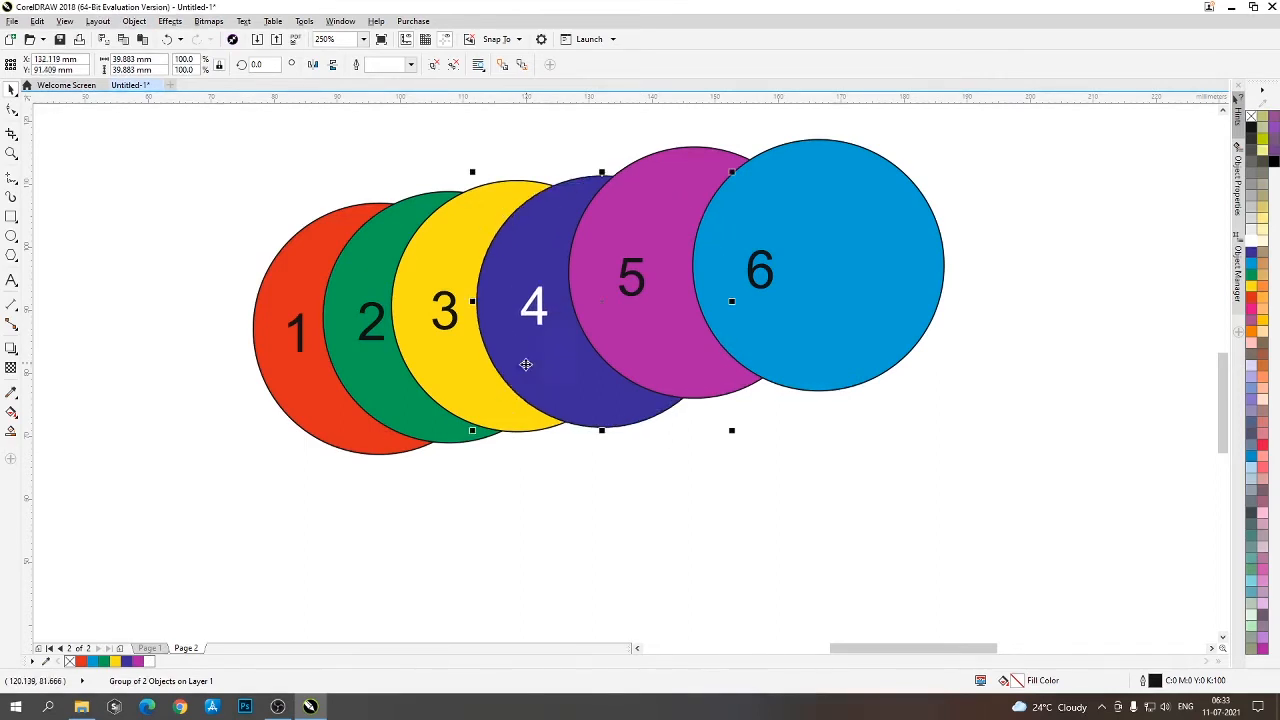
click(451, 388)
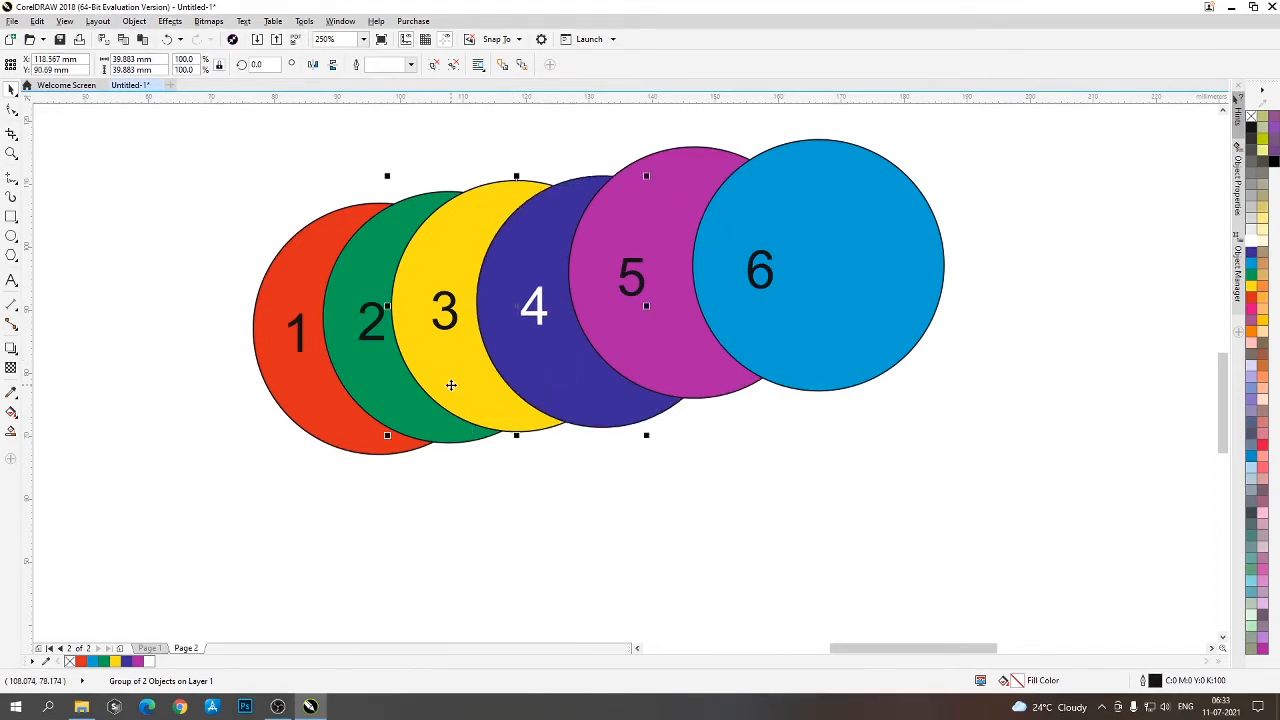
click(530, 380)
click(530, 379)
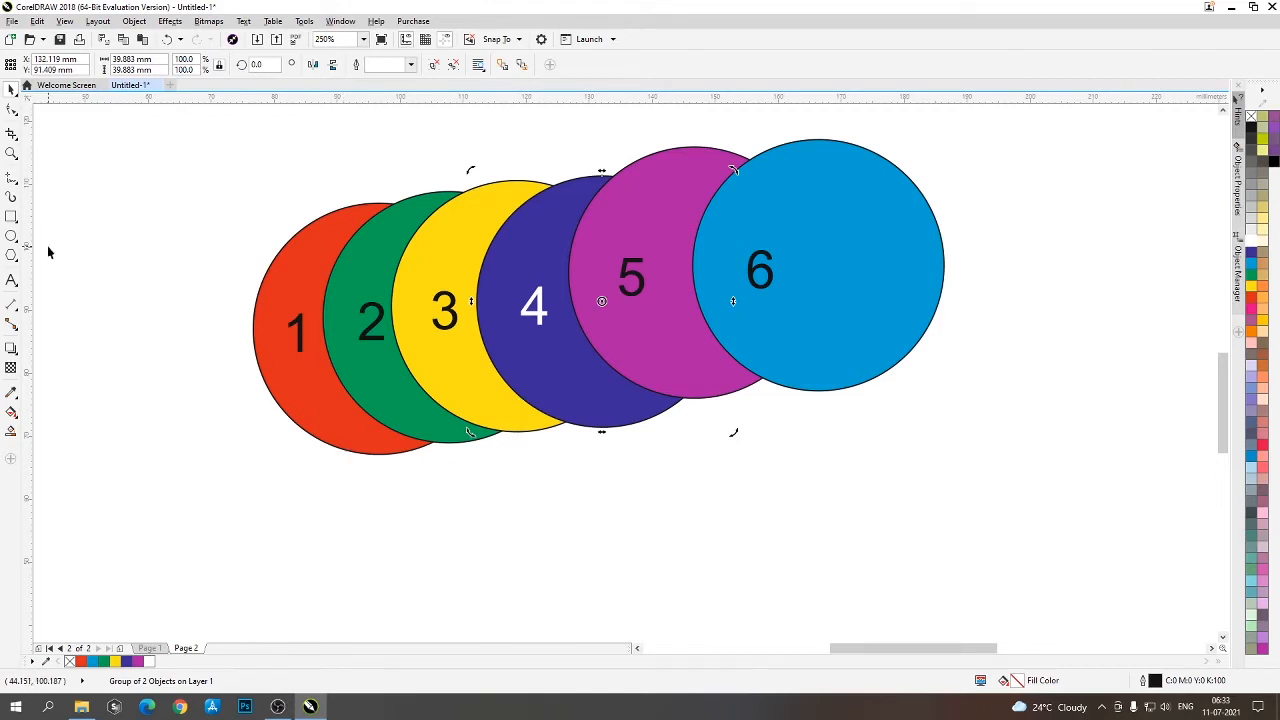
click(132, 21)
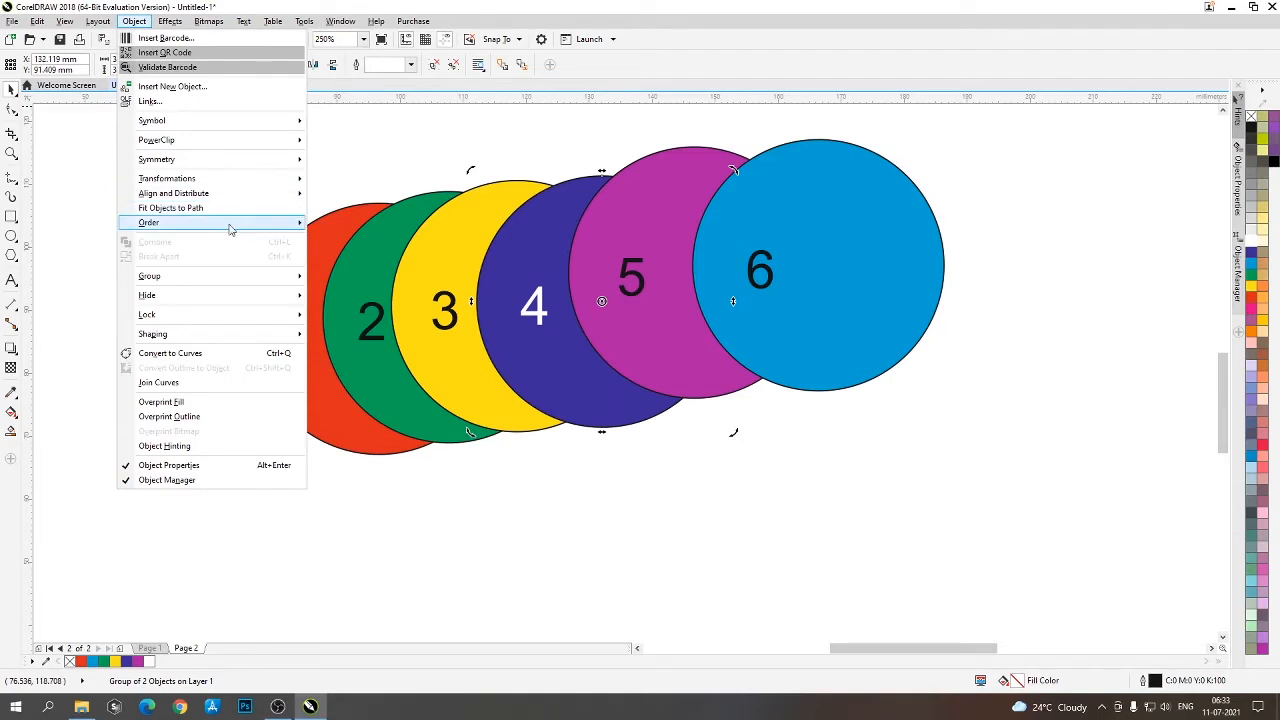
mouse_move(230, 230)
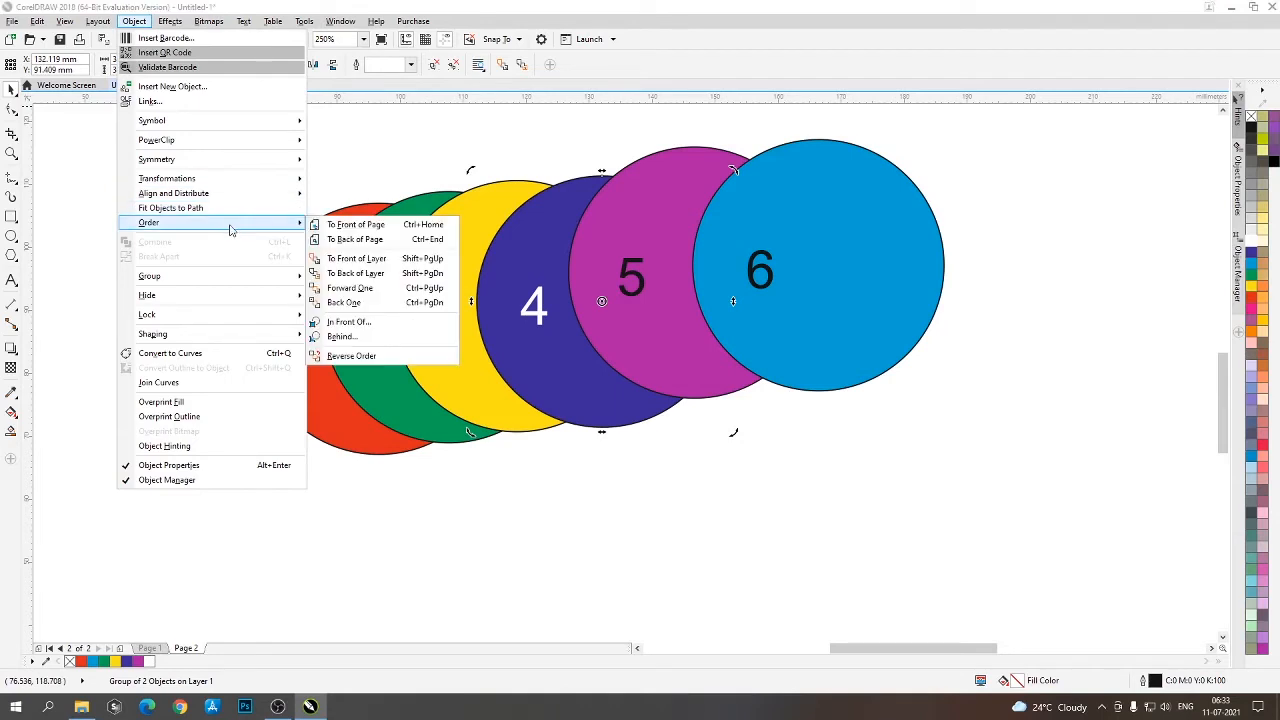
click(356, 273)
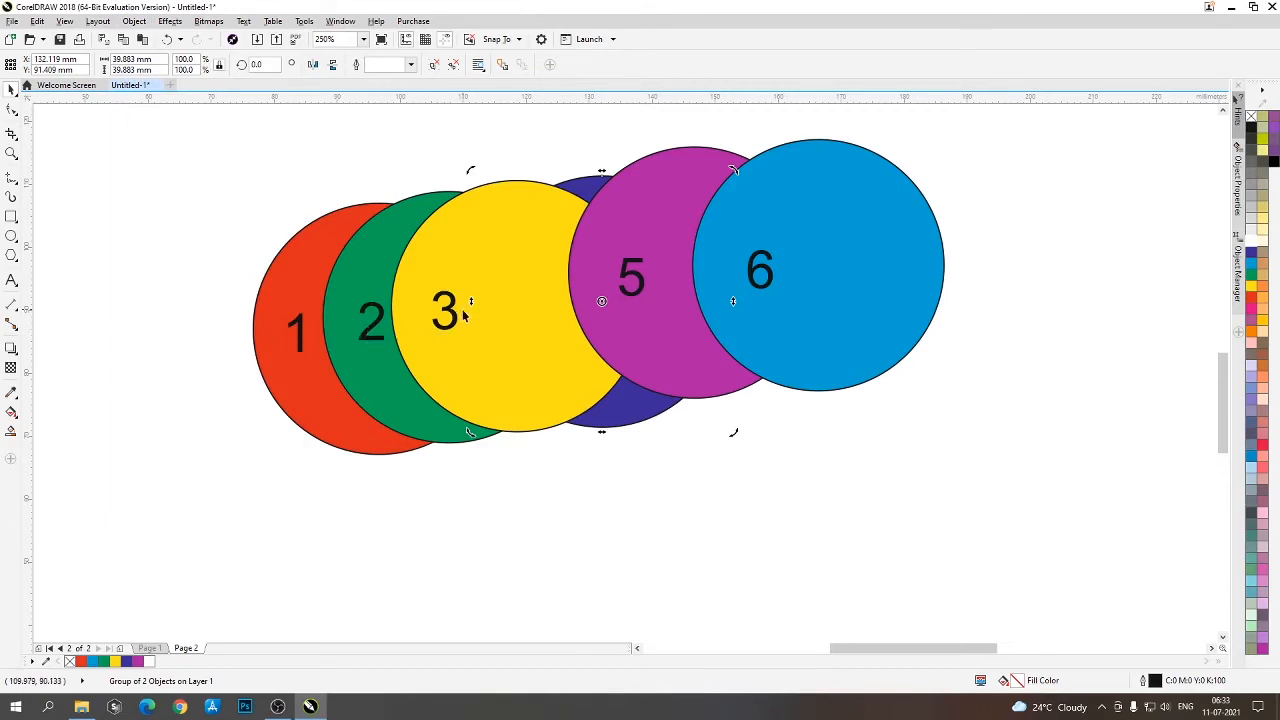
- Move circles 3 and 4 down below the row, with circle 4 between circles 2 and 3 and partly behind both
drag(486, 318, 616, 420)
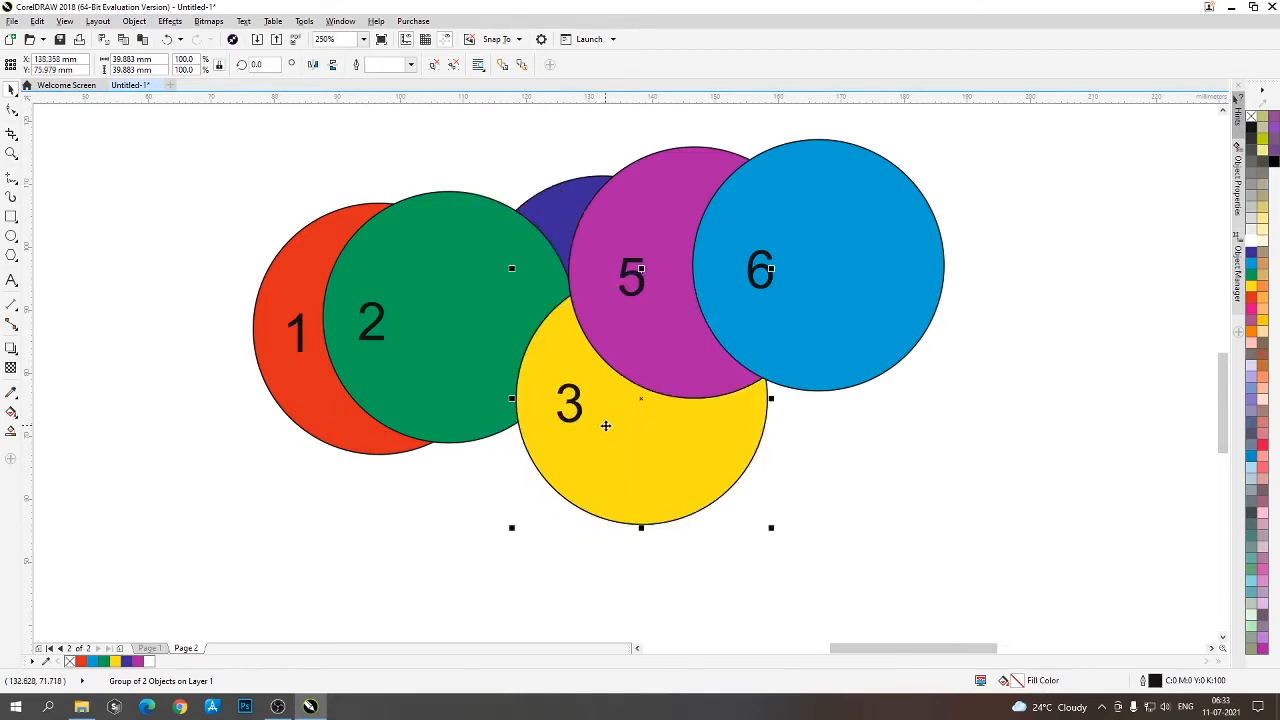
drag(565, 210, 491, 283)
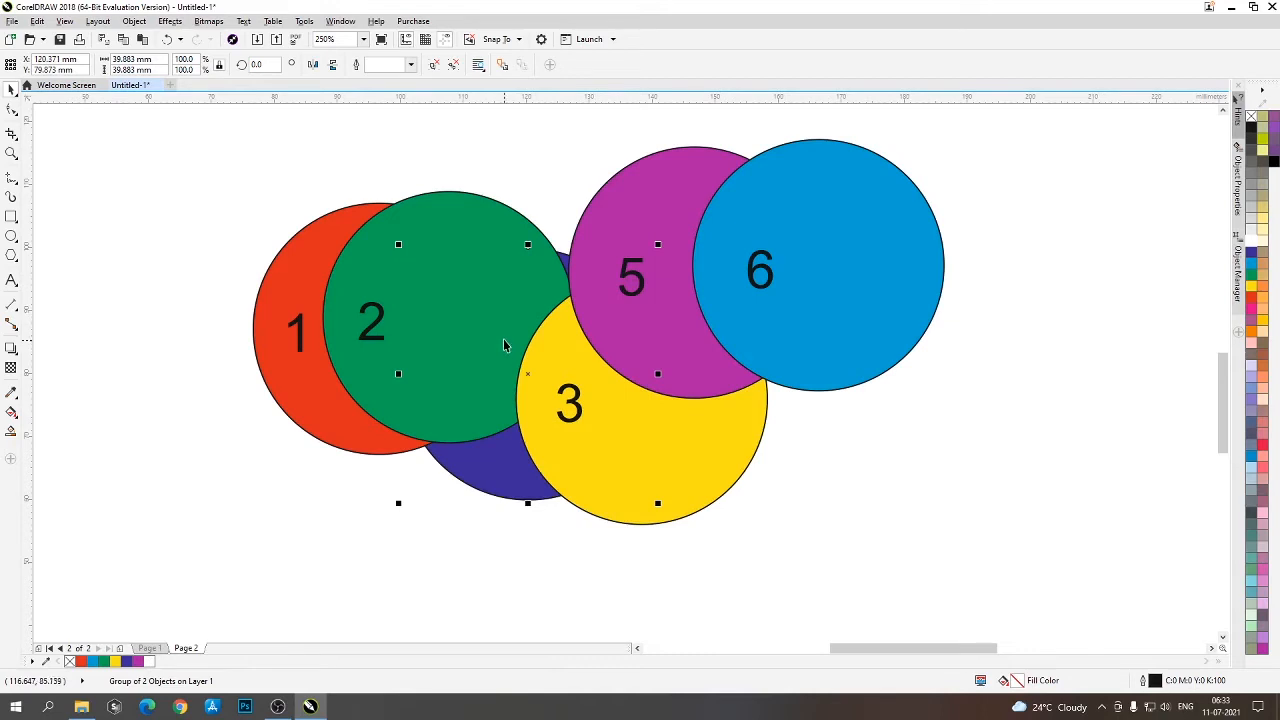
key(ctrl+z)
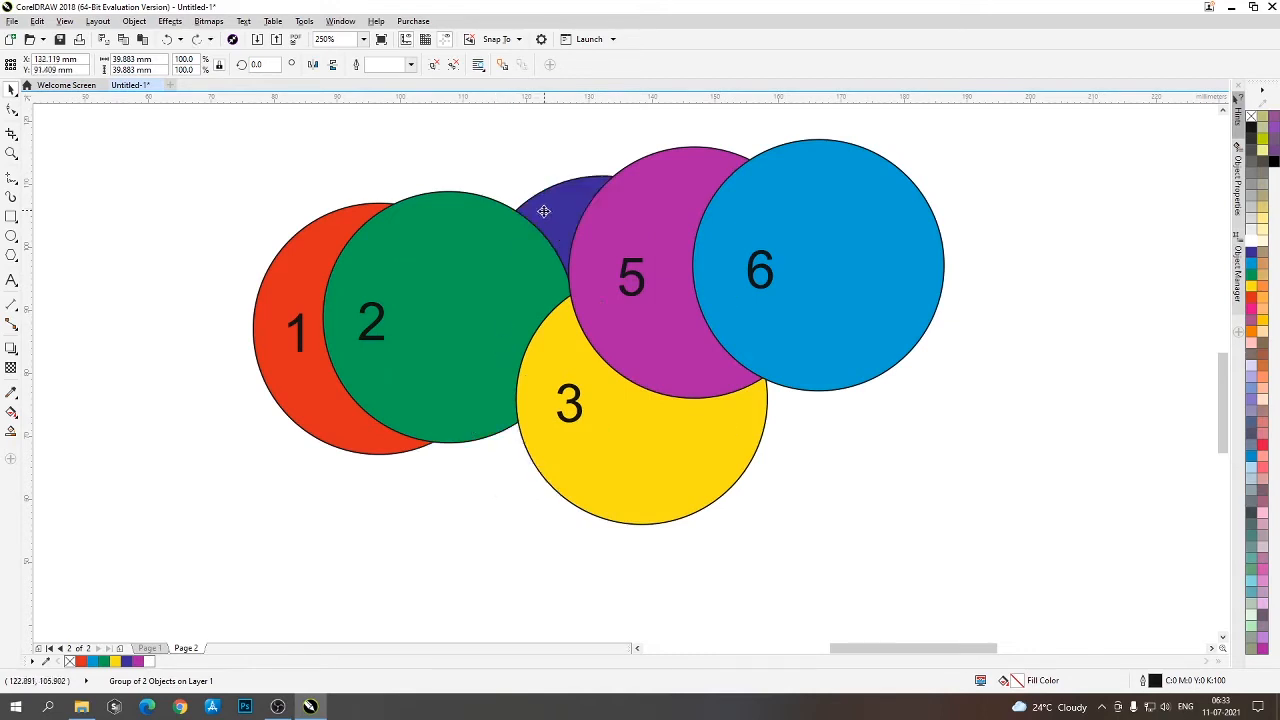
drag(543, 211, 463, 374)
drag(615, 452, 590, 507)
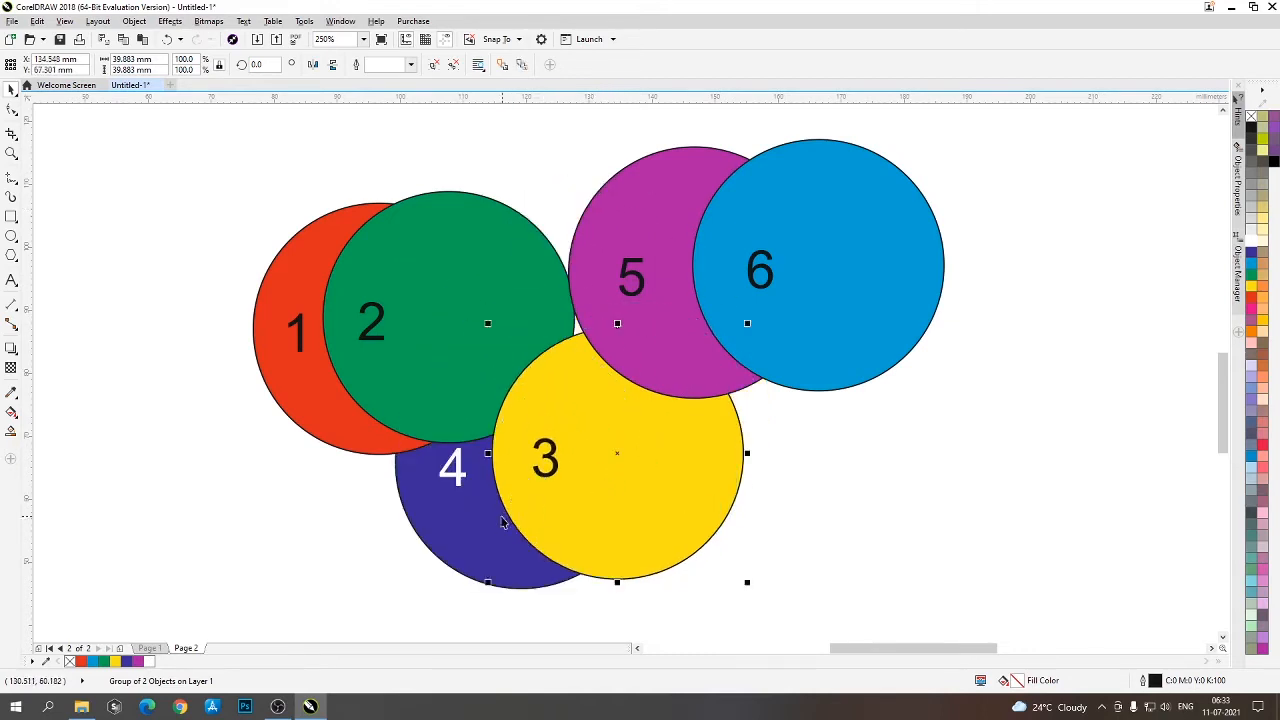
drag(503, 522, 484, 563)
drag(574, 487, 557, 528)
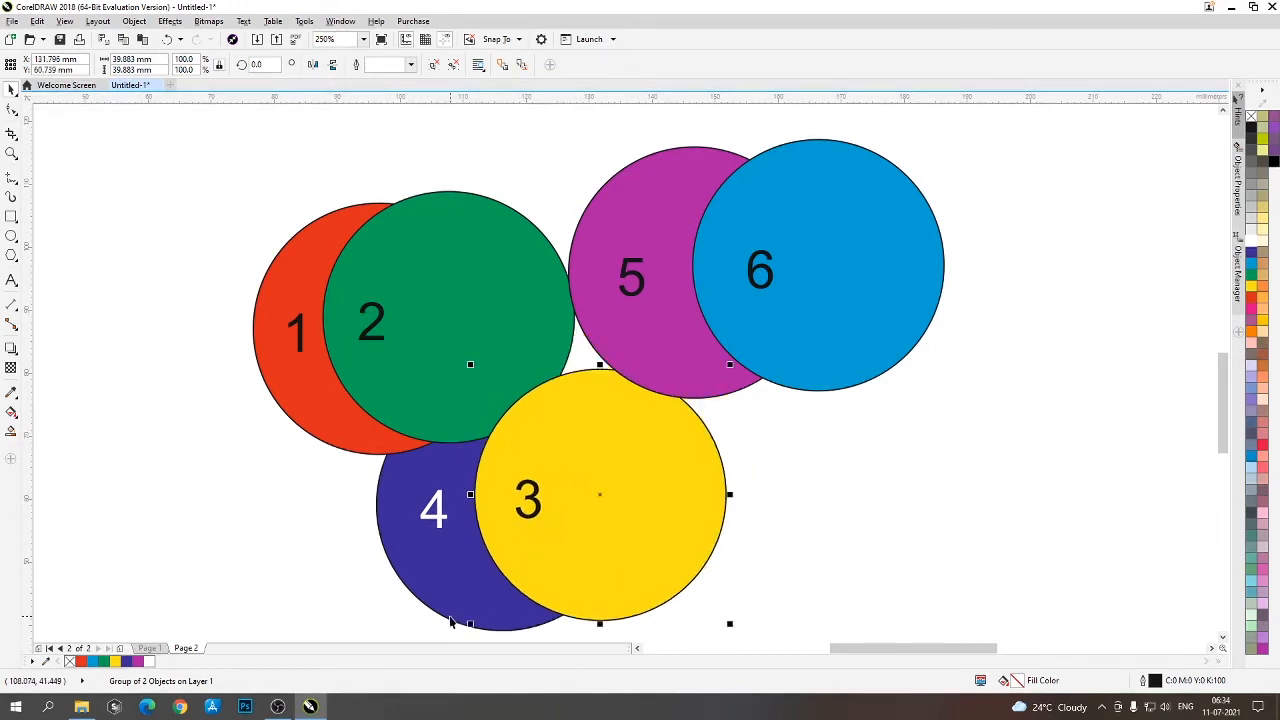
- Move yellow circle 3 up and to the right until it overlaps circles 5 and 6
click(300, 453)
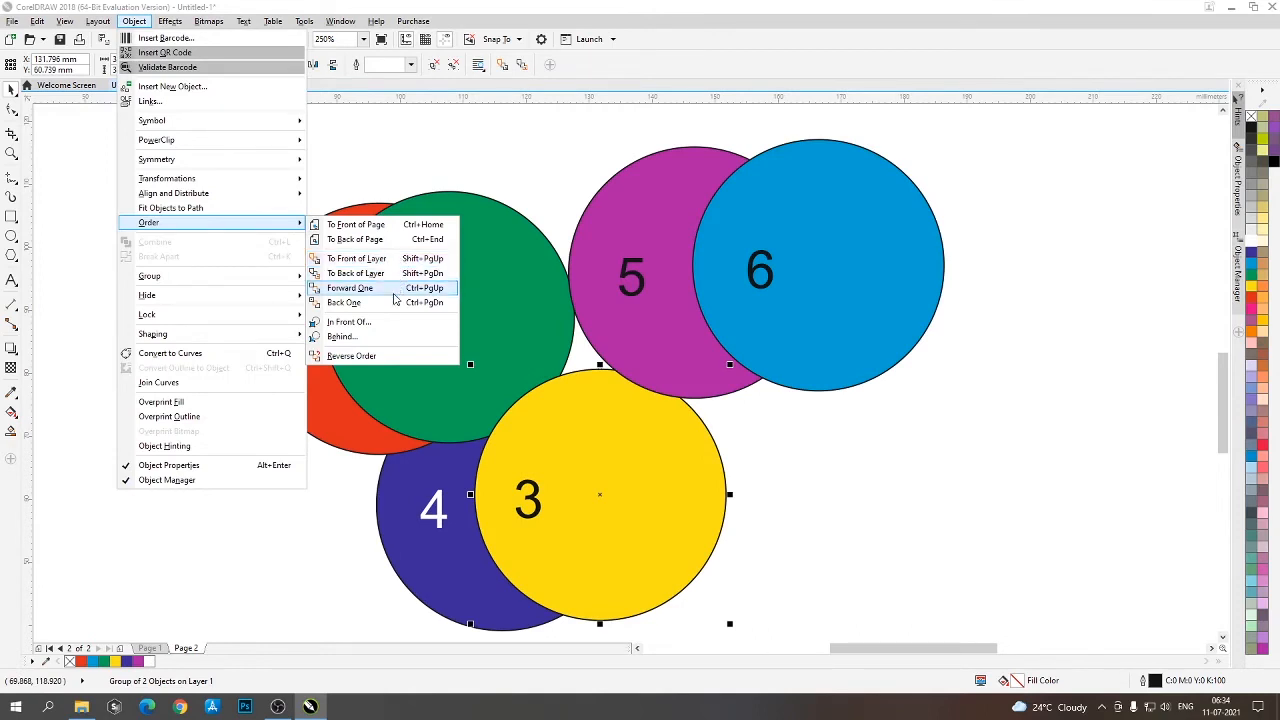
click(395, 298)
drag(656, 558, 778, 475)
drag(700, 485, 691, 257)
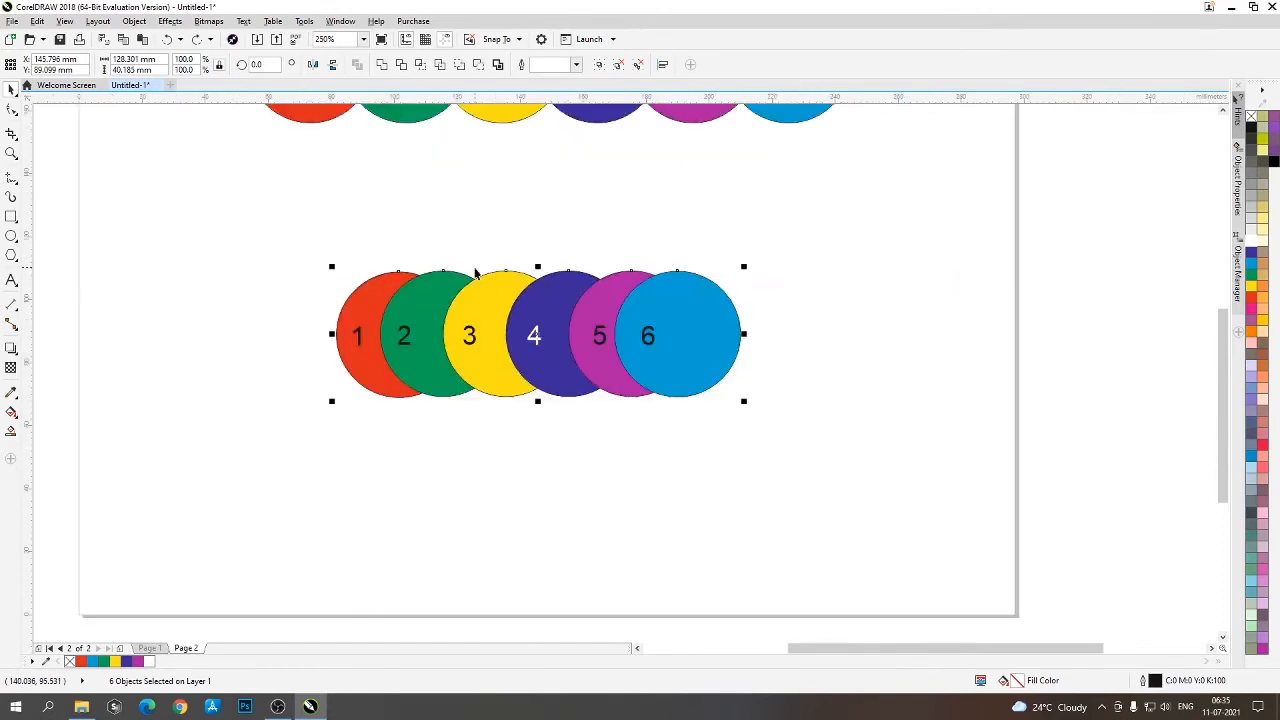
- Examine the Order commands available for dark blue circle 4, including Reverse Order
scroll(495, 333, up, 1)
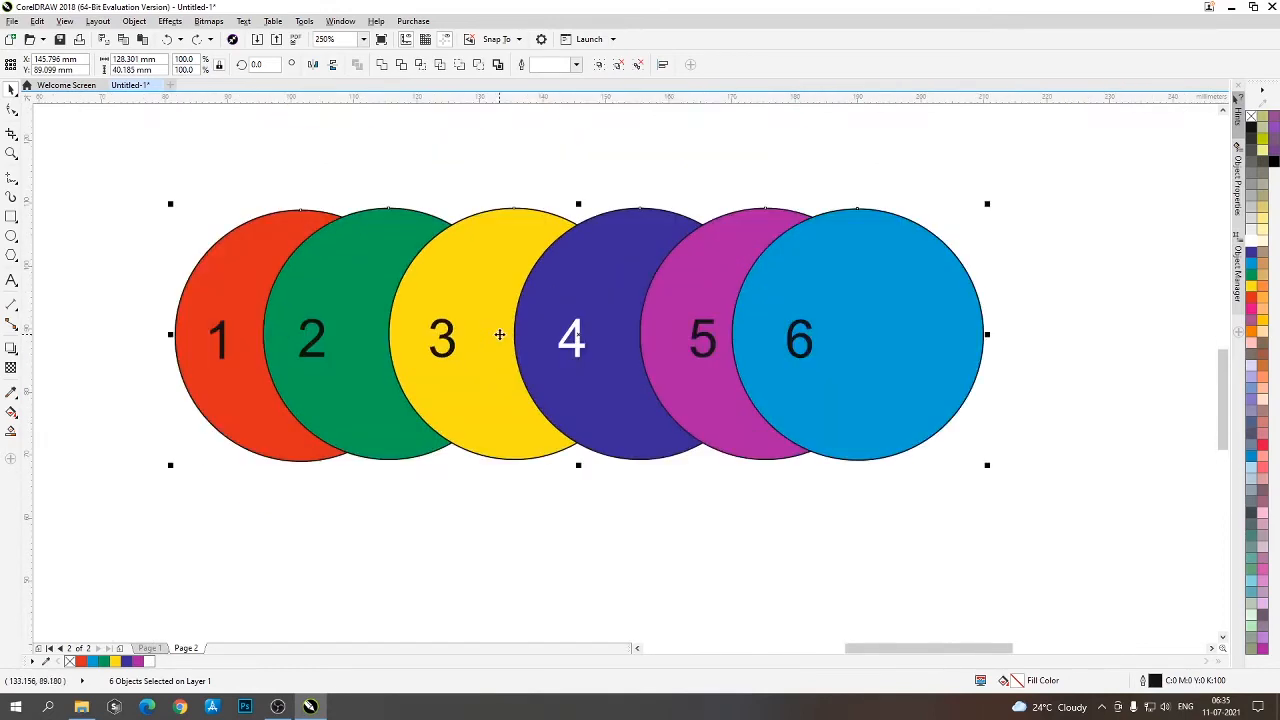
click(646, 528)
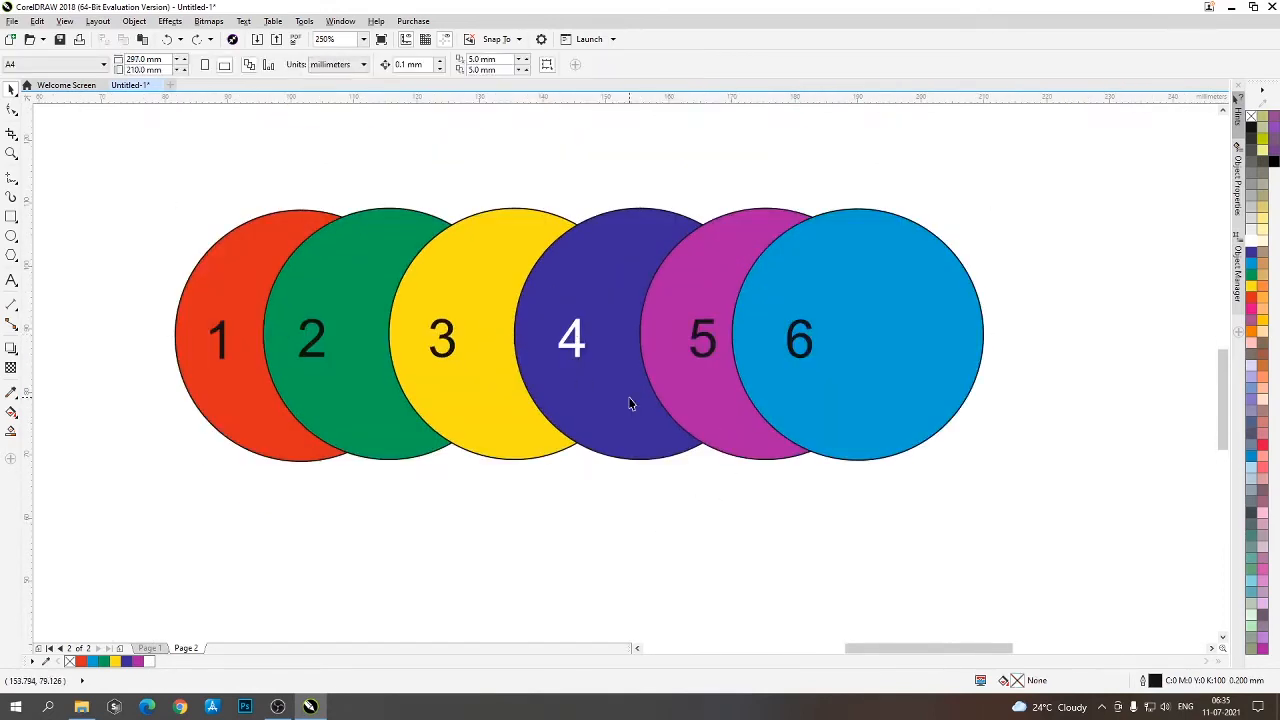
click(589, 290)
right_click(591, 292)
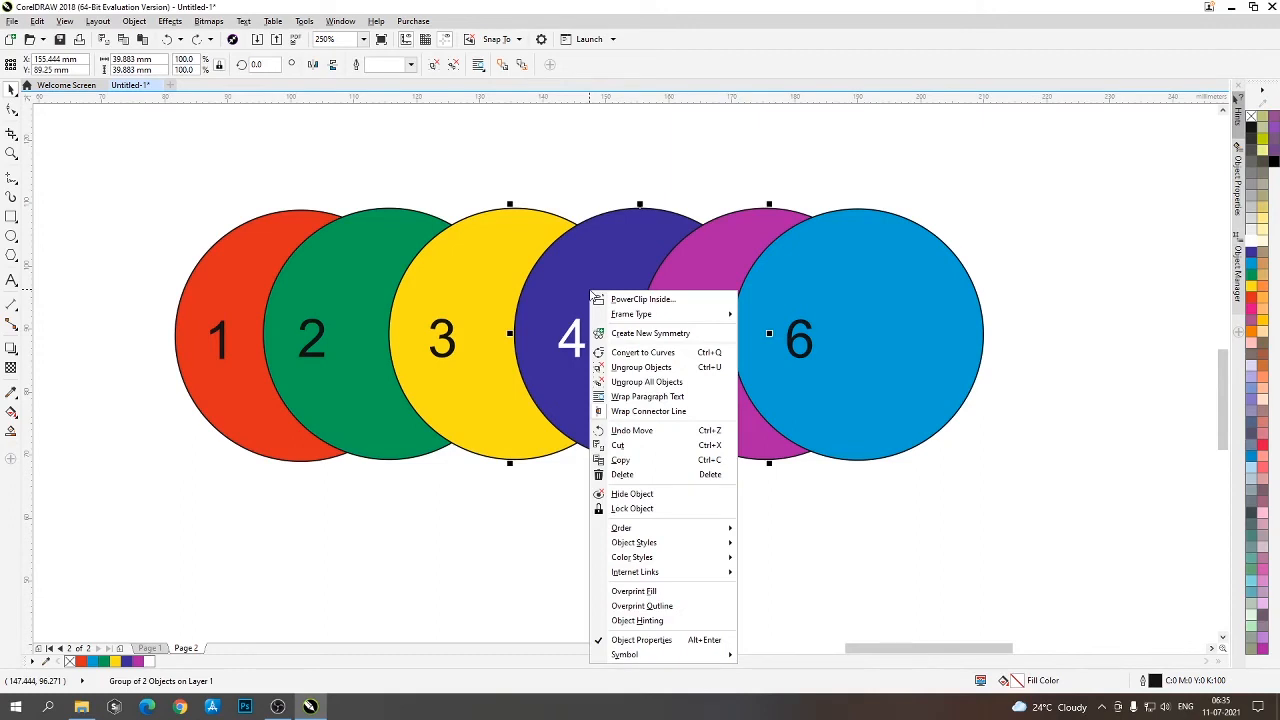
mouse_move(701, 531)
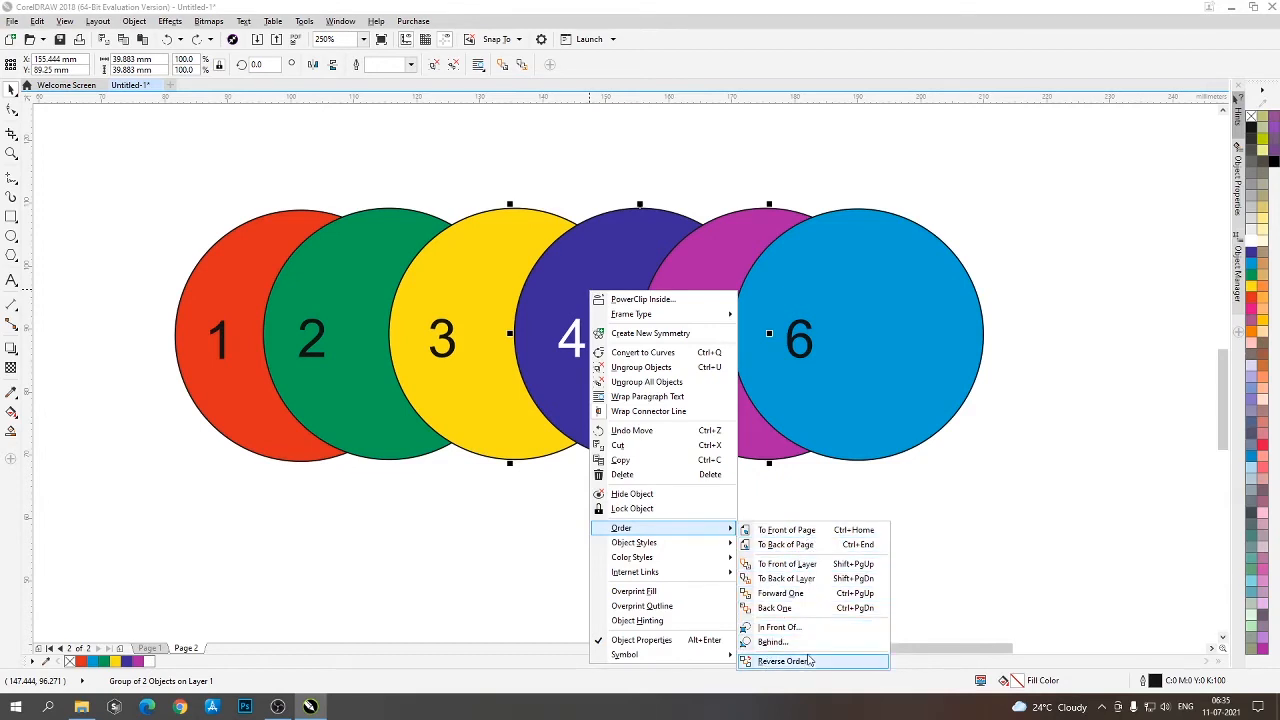
click(391, 609)
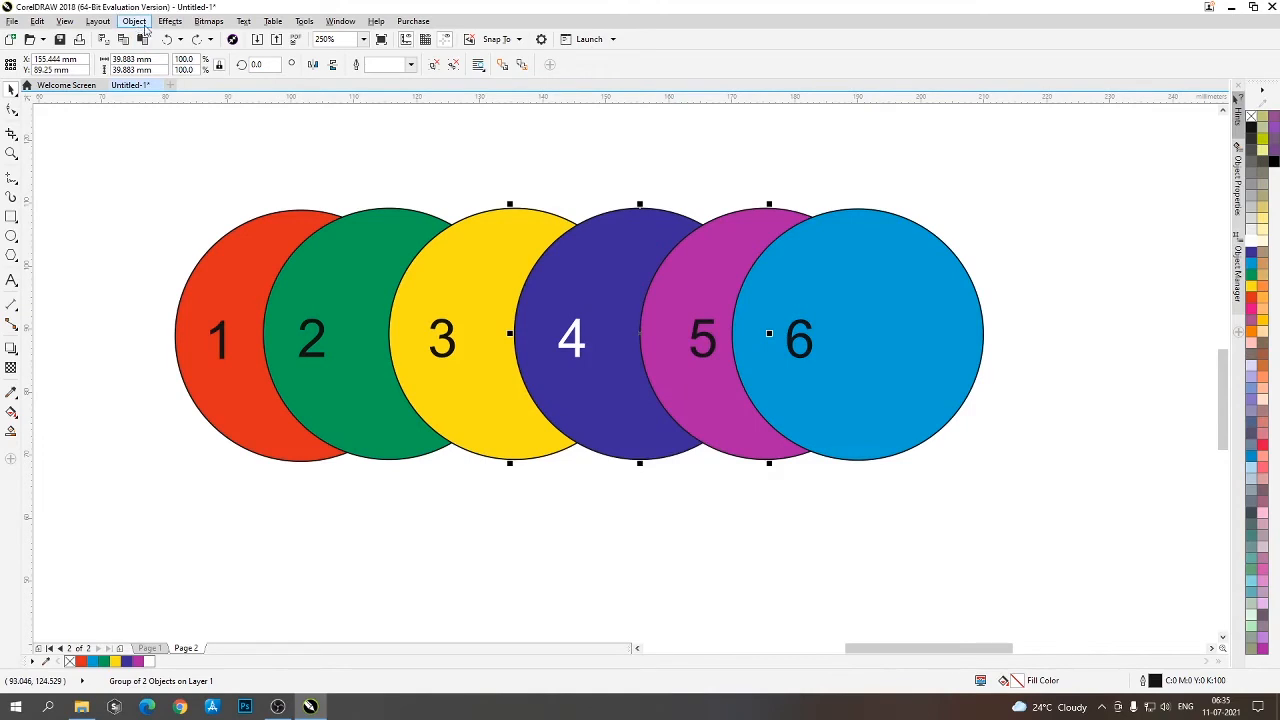
click(136, 22)
mouse_move(208, 224)
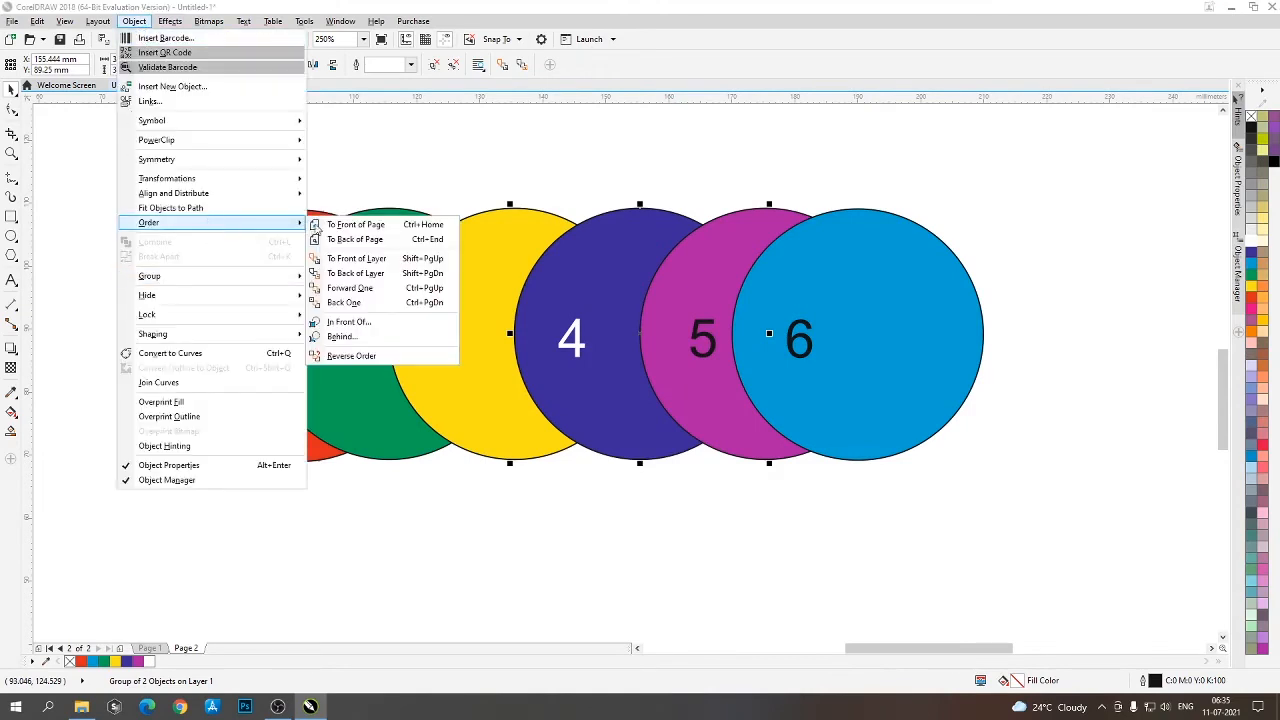
click(566, 511)
- Try to apply Reverse Order to dark blue circle 4 alone
click(588, 229)
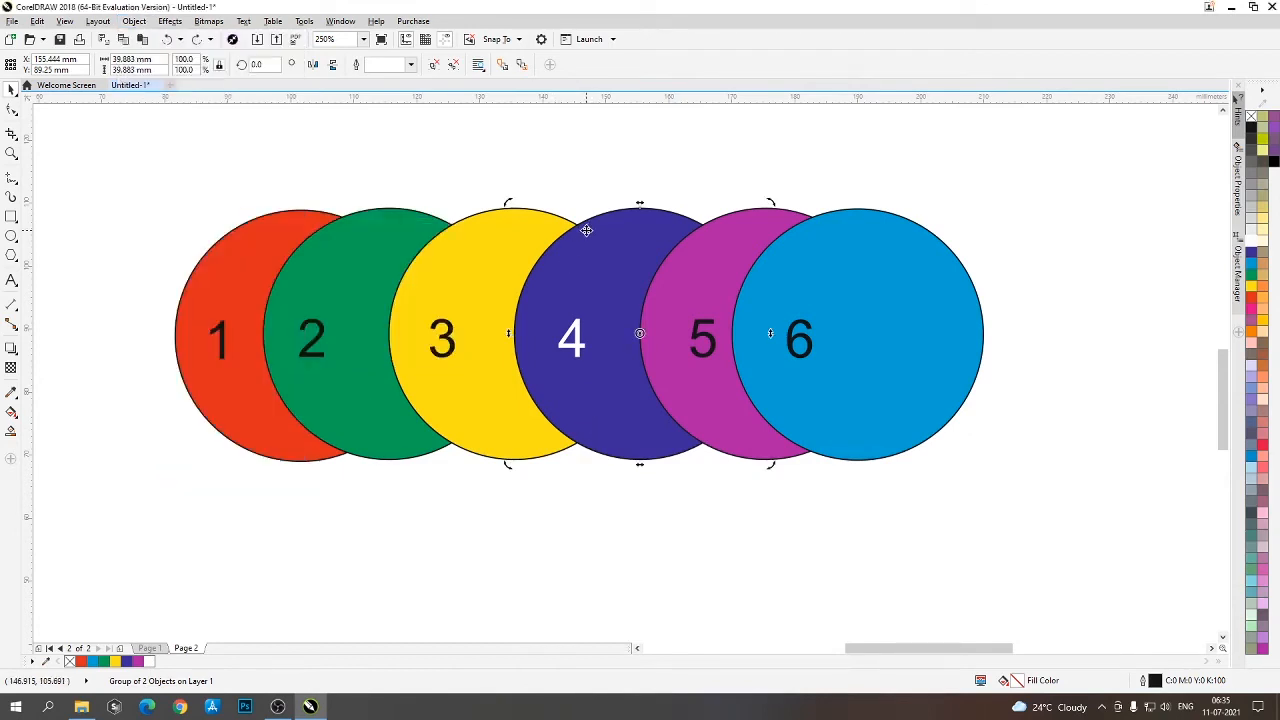
right_click(585, 233)
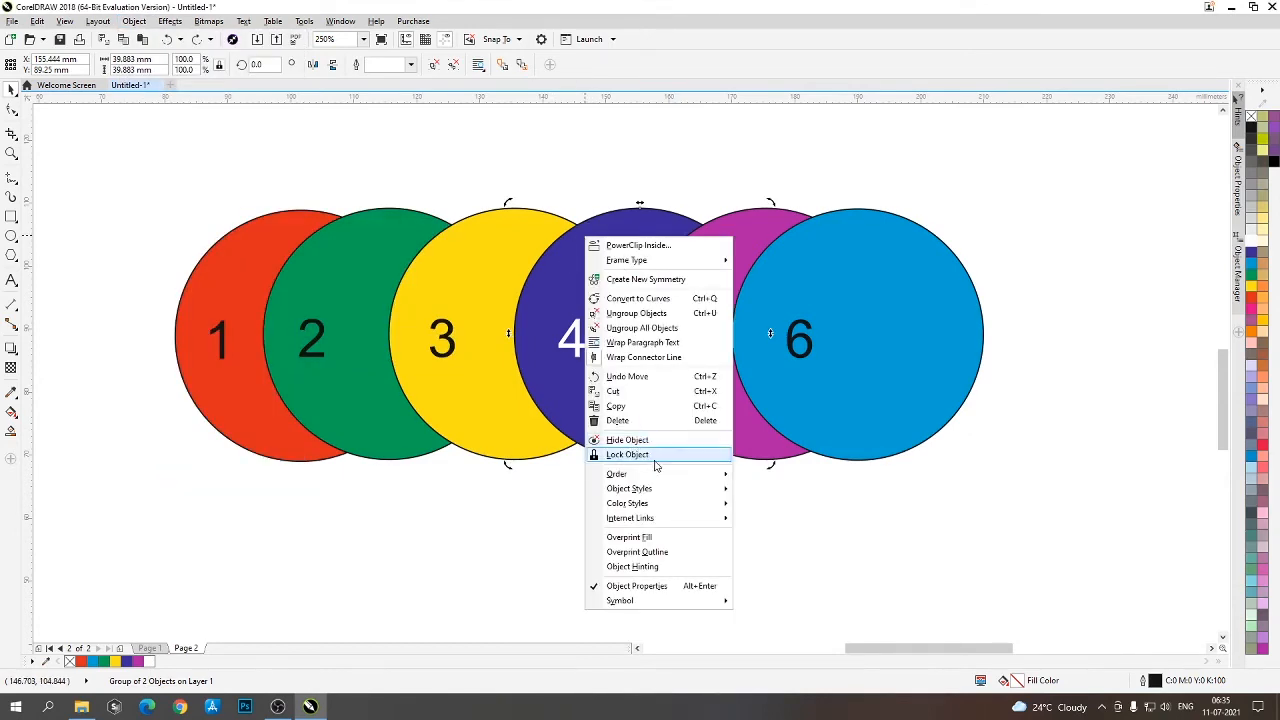
mouse_move(652, 476)
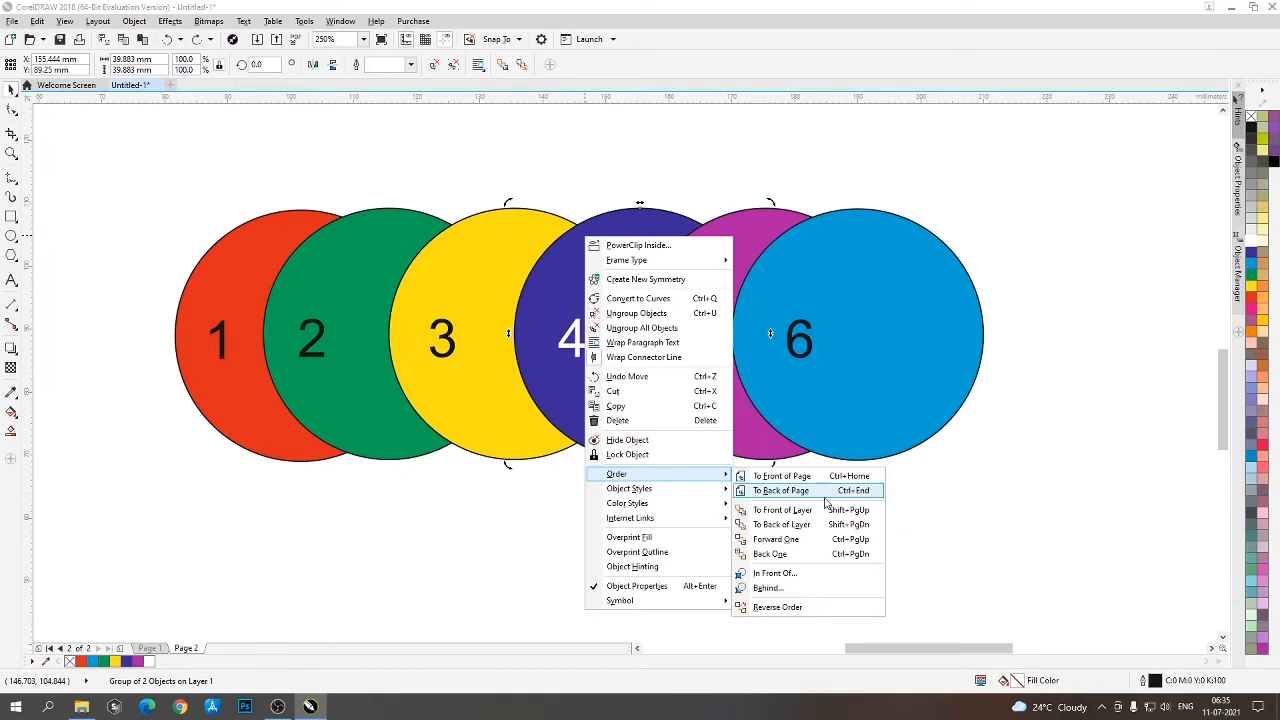
click(812, 607)
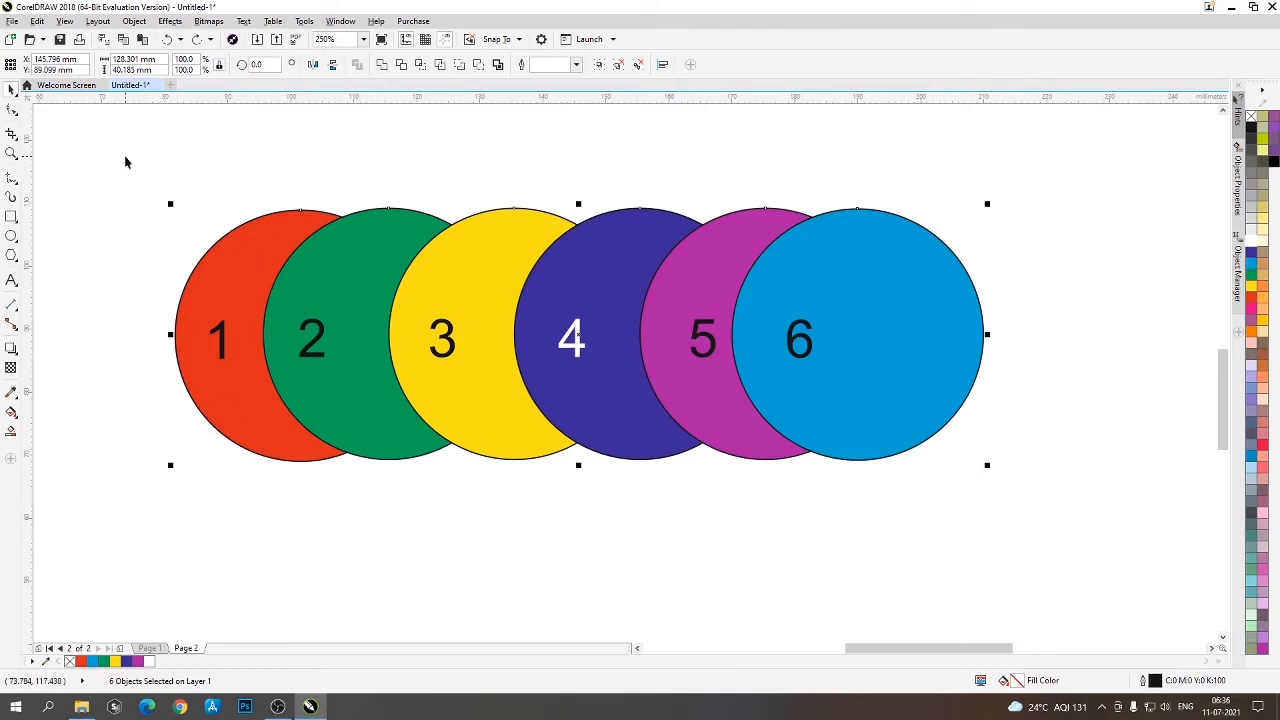
- Duplicate the row of six circles below the original row and select the copy
click(185, 243)
drag(185, 243, 1192, 533)
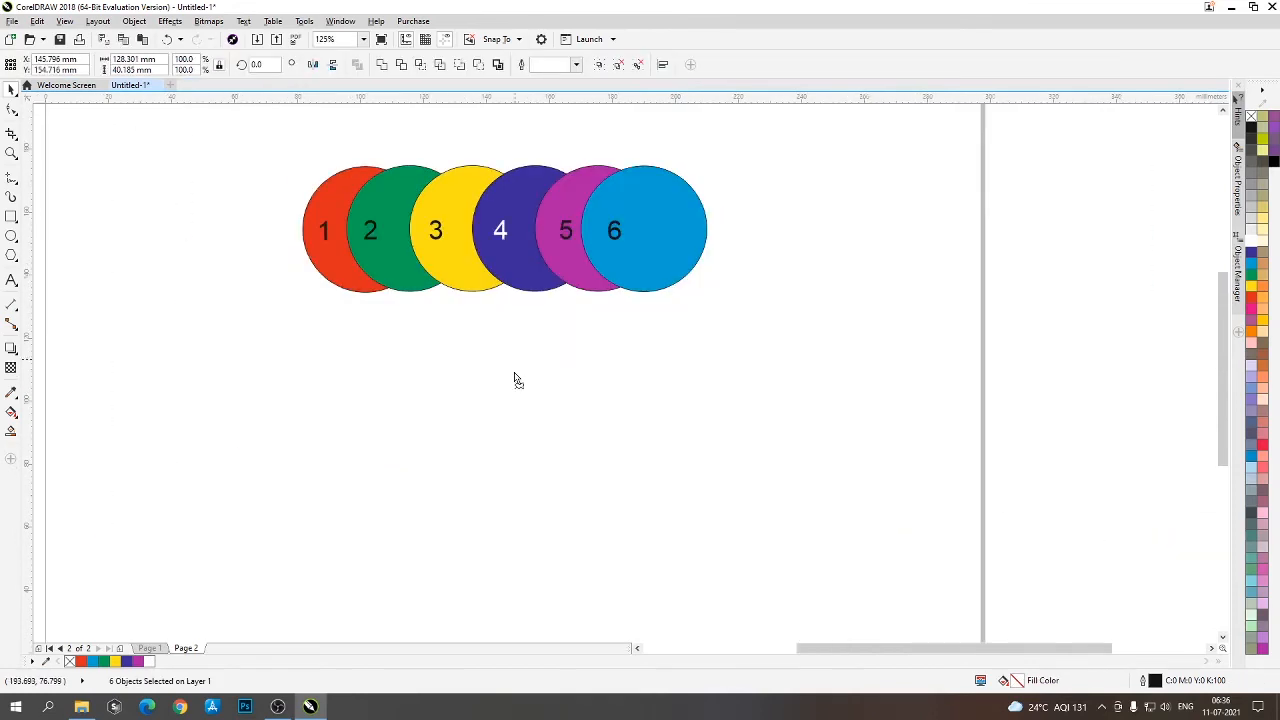
drag(516, 380, 520, 371)
click(826, 397)
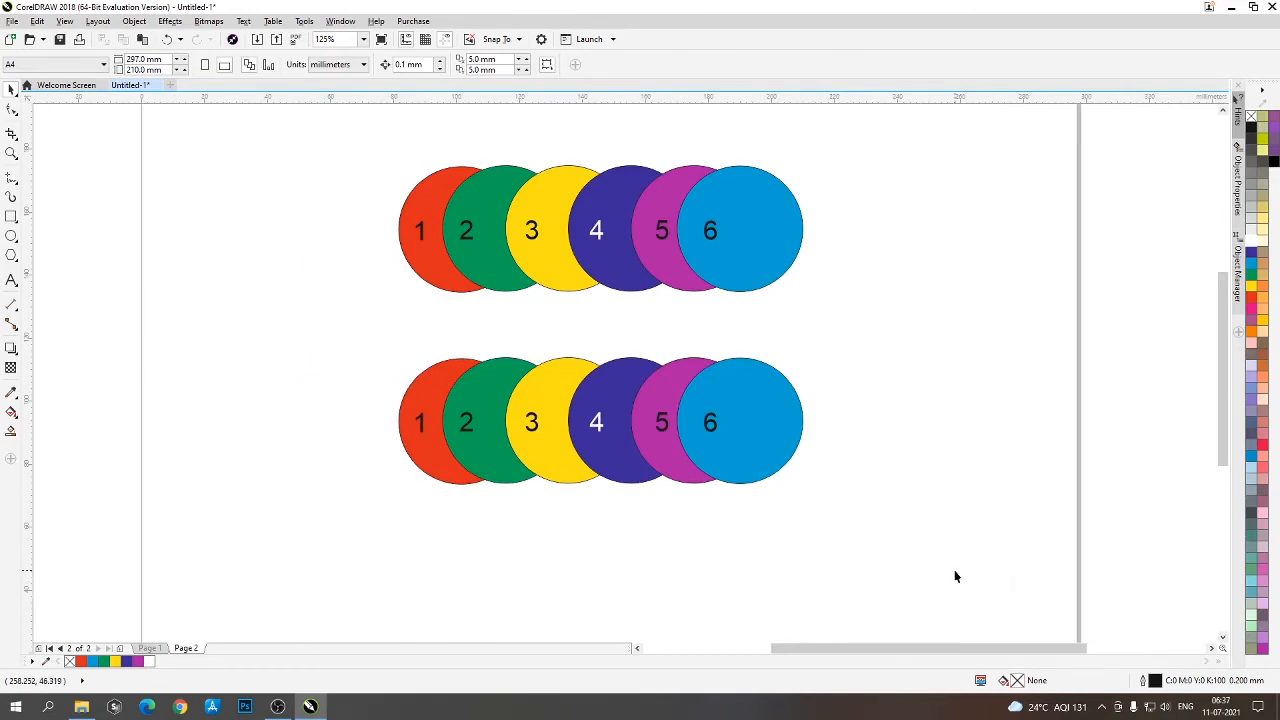
drag(955, 577, 316, 322)
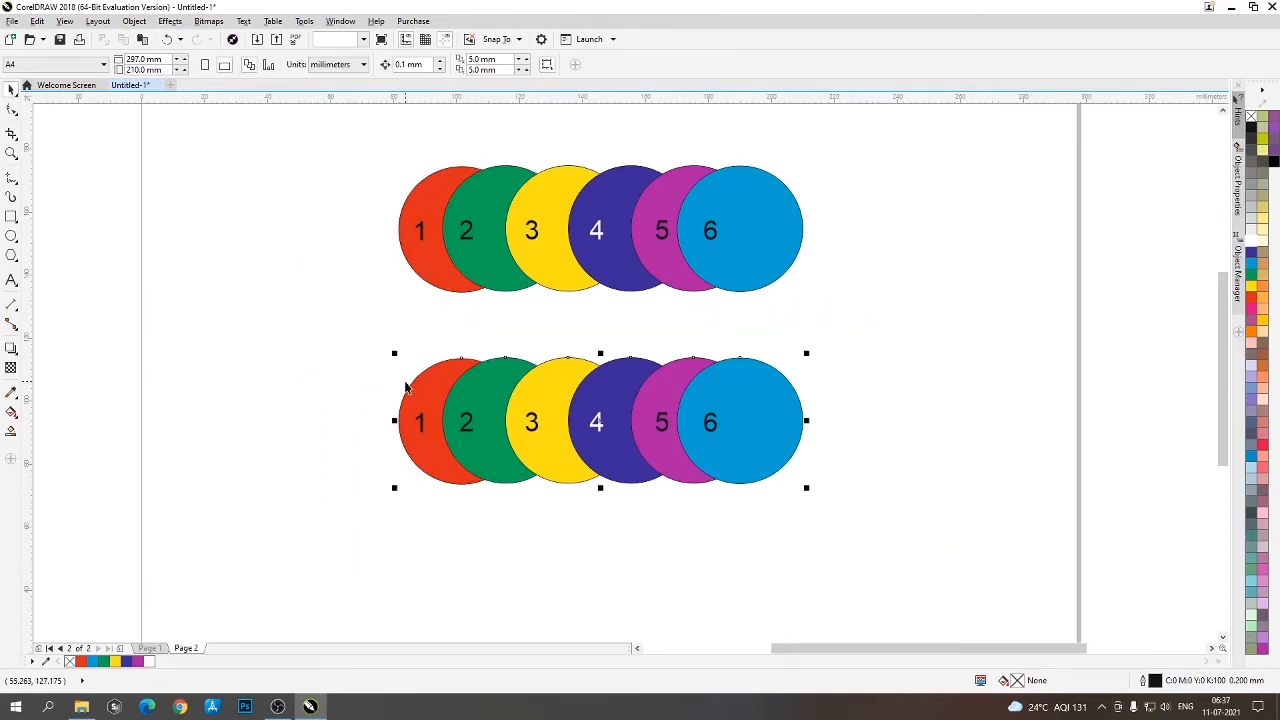
- Reverse the stacking order of the six circles in the lower row with Reverse Order
right_click(557, 400)
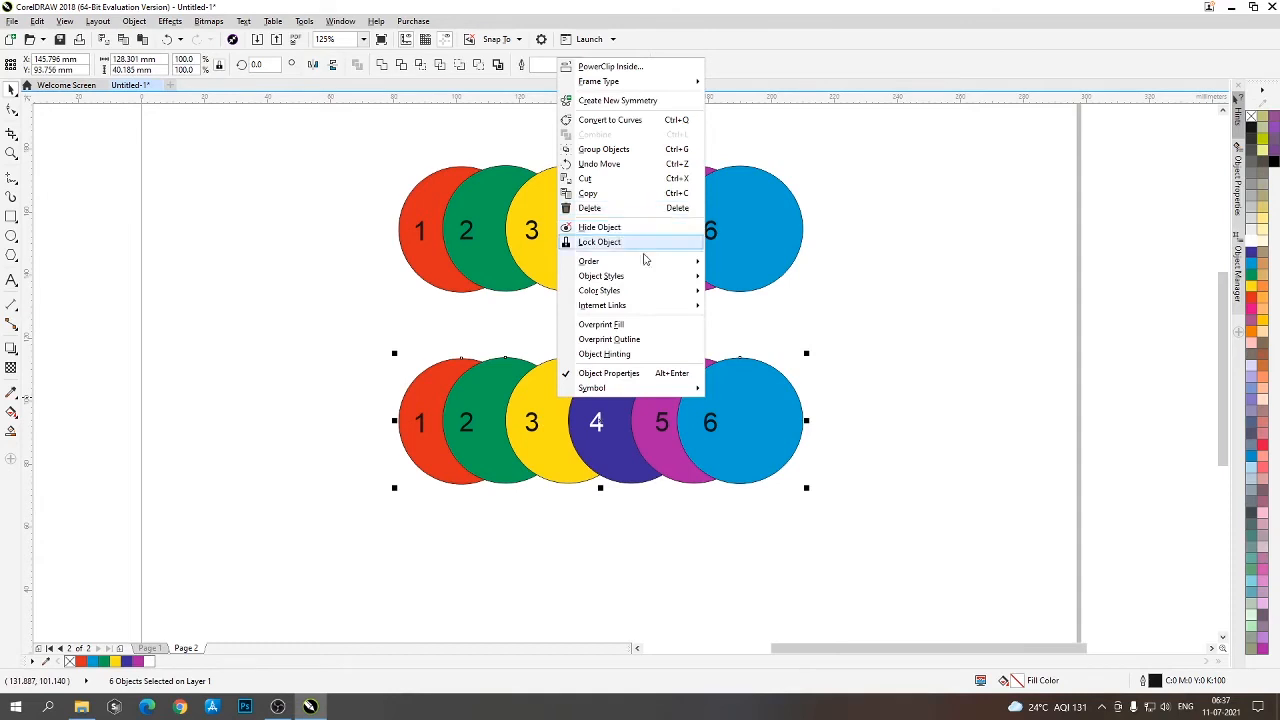
mouse_move(688, 261)
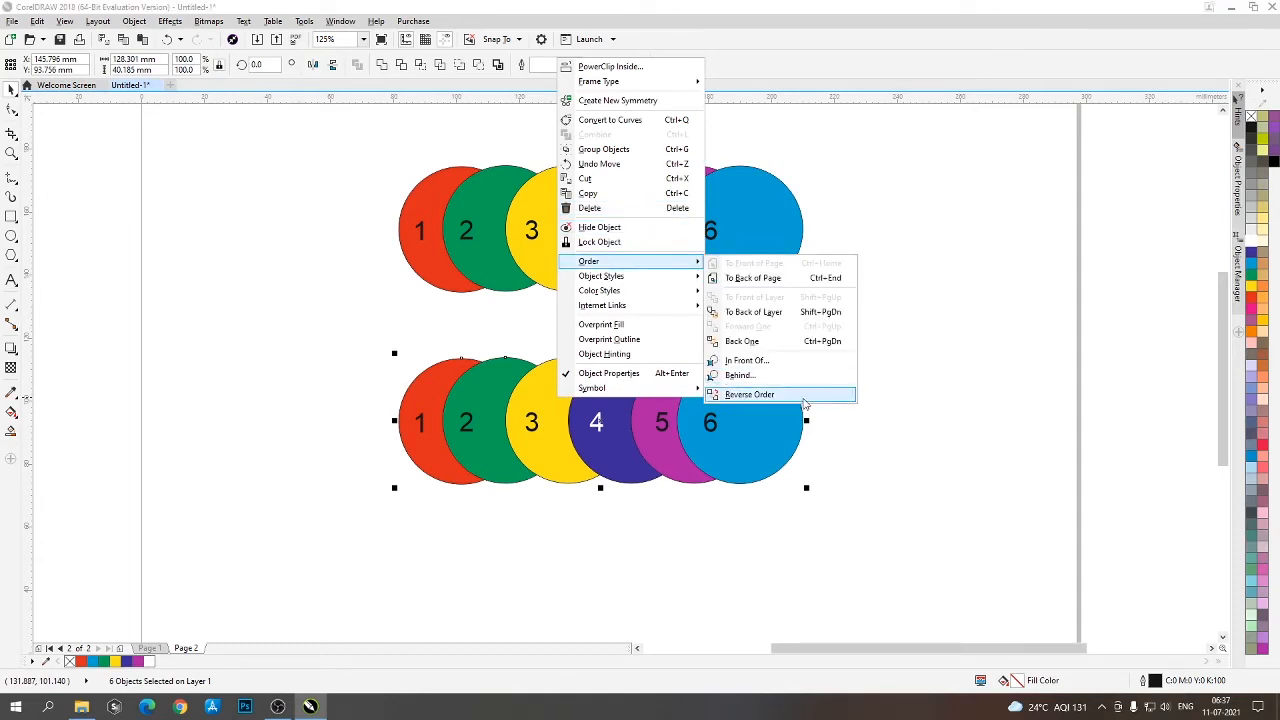
click(805, 401)
click(579, 567)
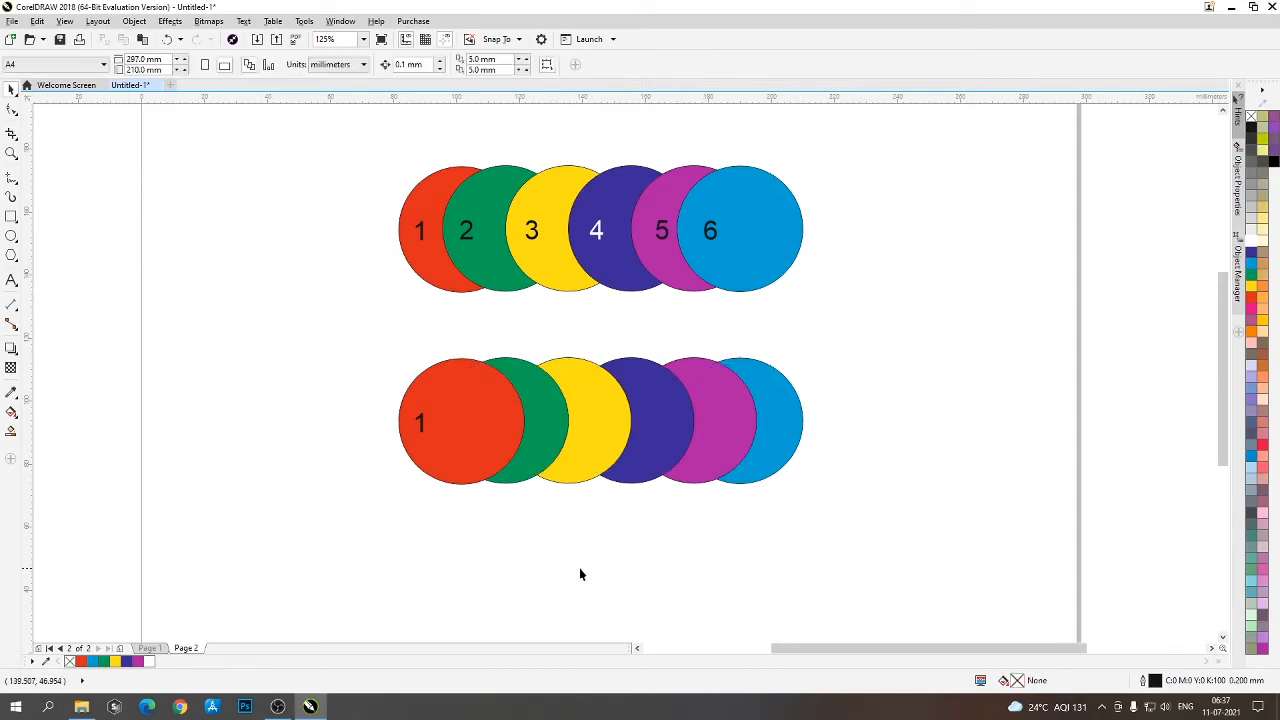
- Move the six circles of the lower row apart, alternating circles 1, 3 and 5 downward and circles 2, 4 and 6 upward
drag(477, 465, 471, 517)
drag(518, 415, 495, 378)
key(Escape)
drag(610, 443, 617, 479)
drag(671, 439, 664, 398)
drag(720, 438, 730, 469)
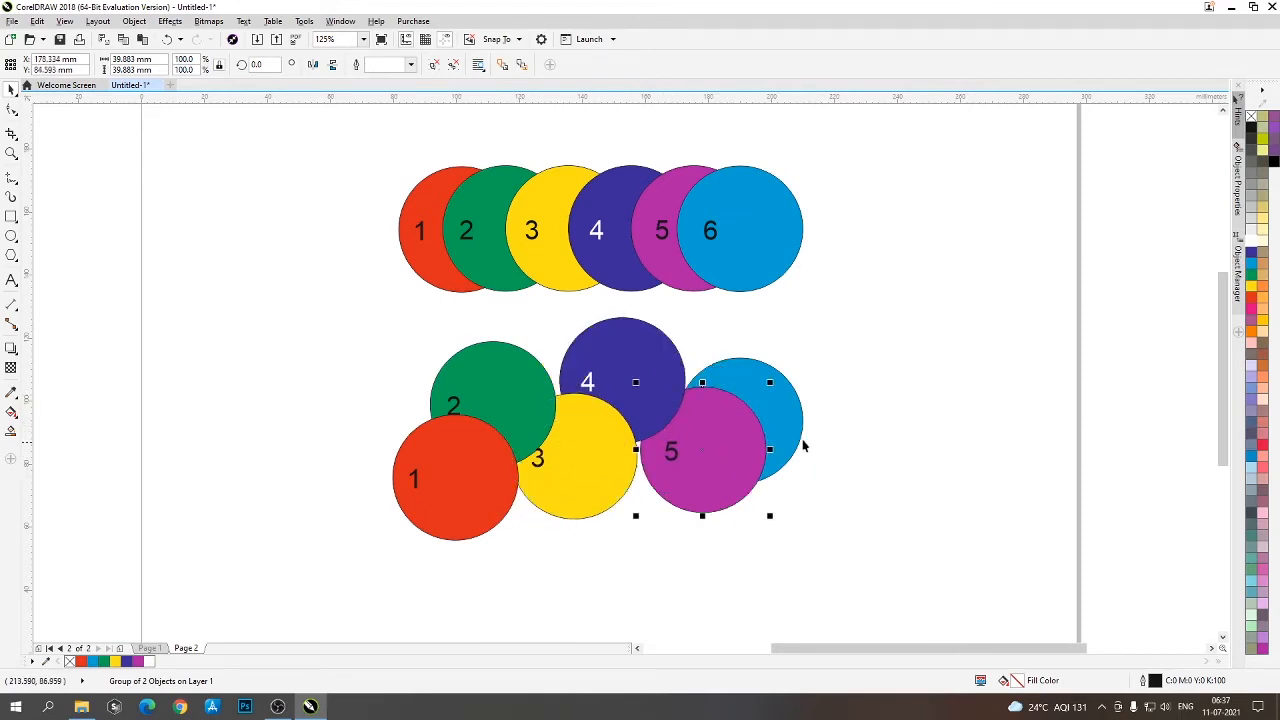
drag(796, 419, 824, 382)
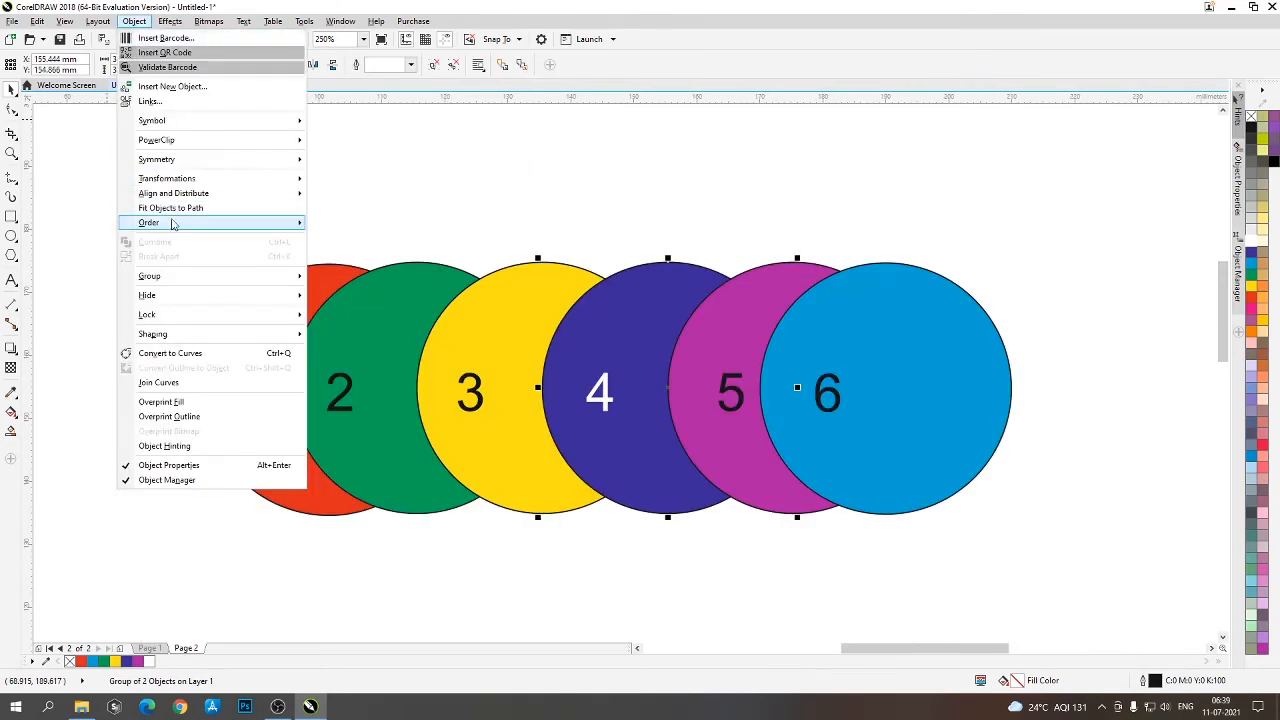
mouse_move(179, 228)
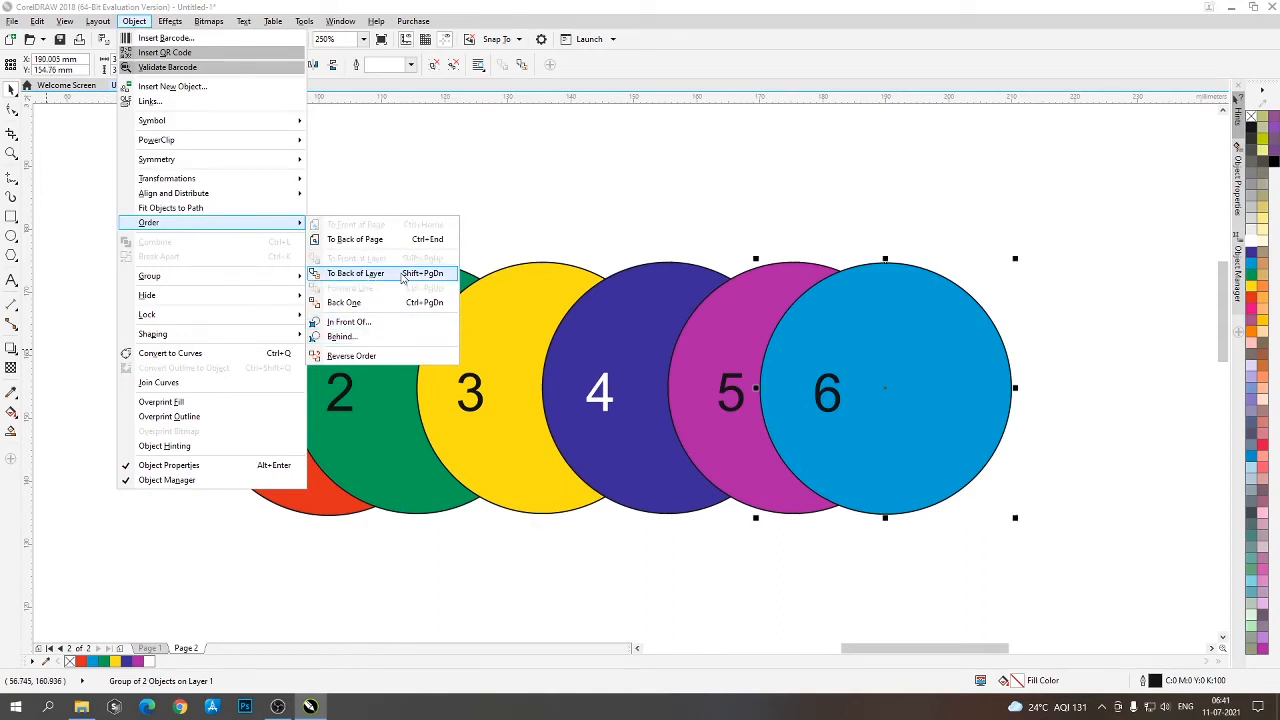
click(498, 562)
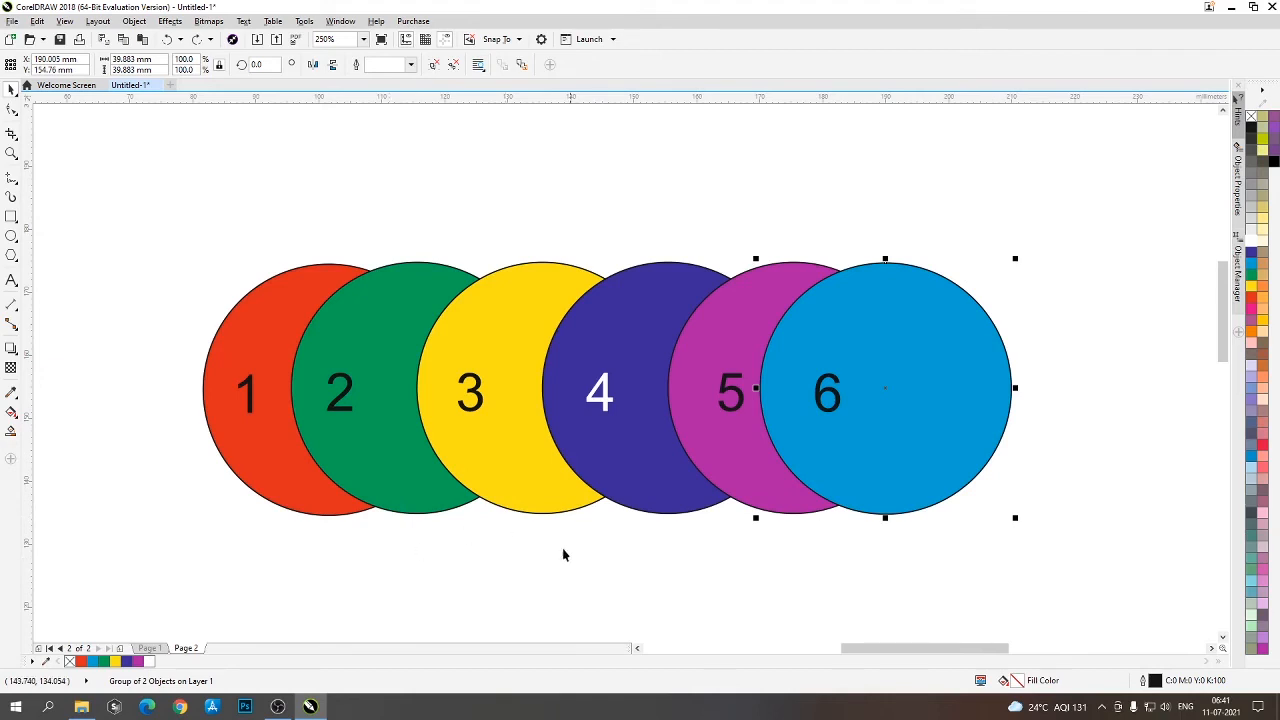
click(531, 566)
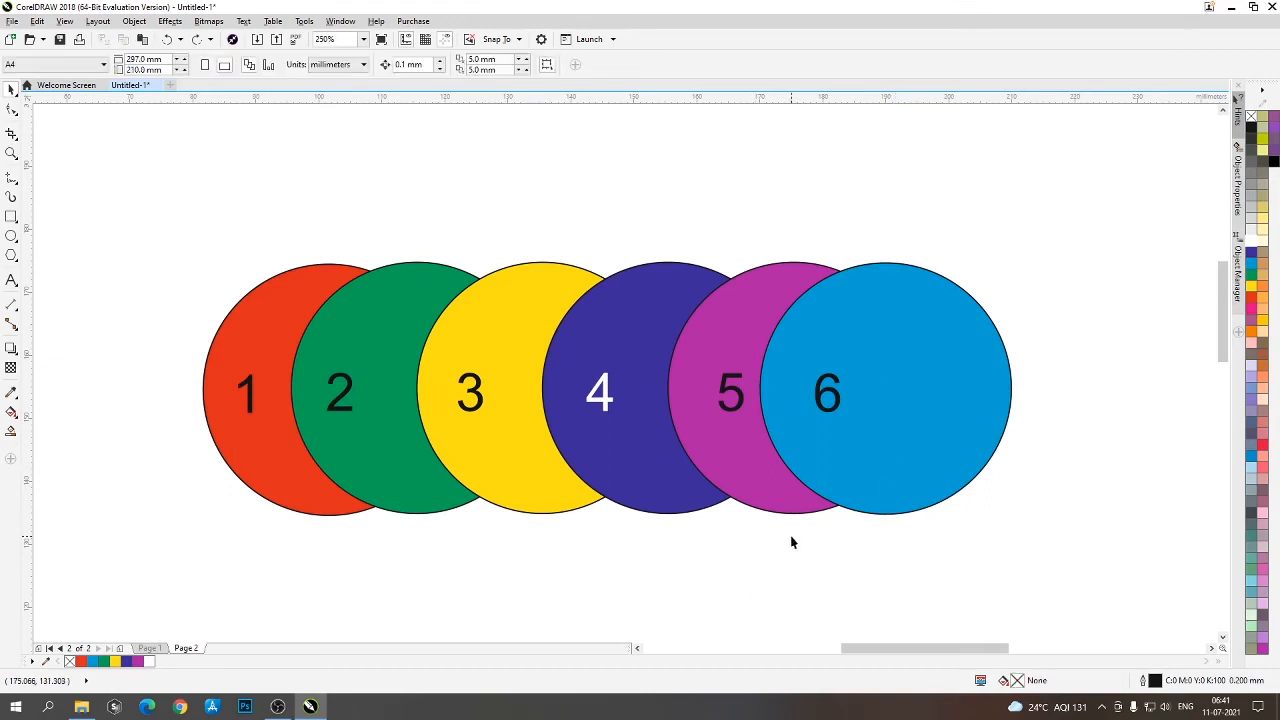
click(905, 332)
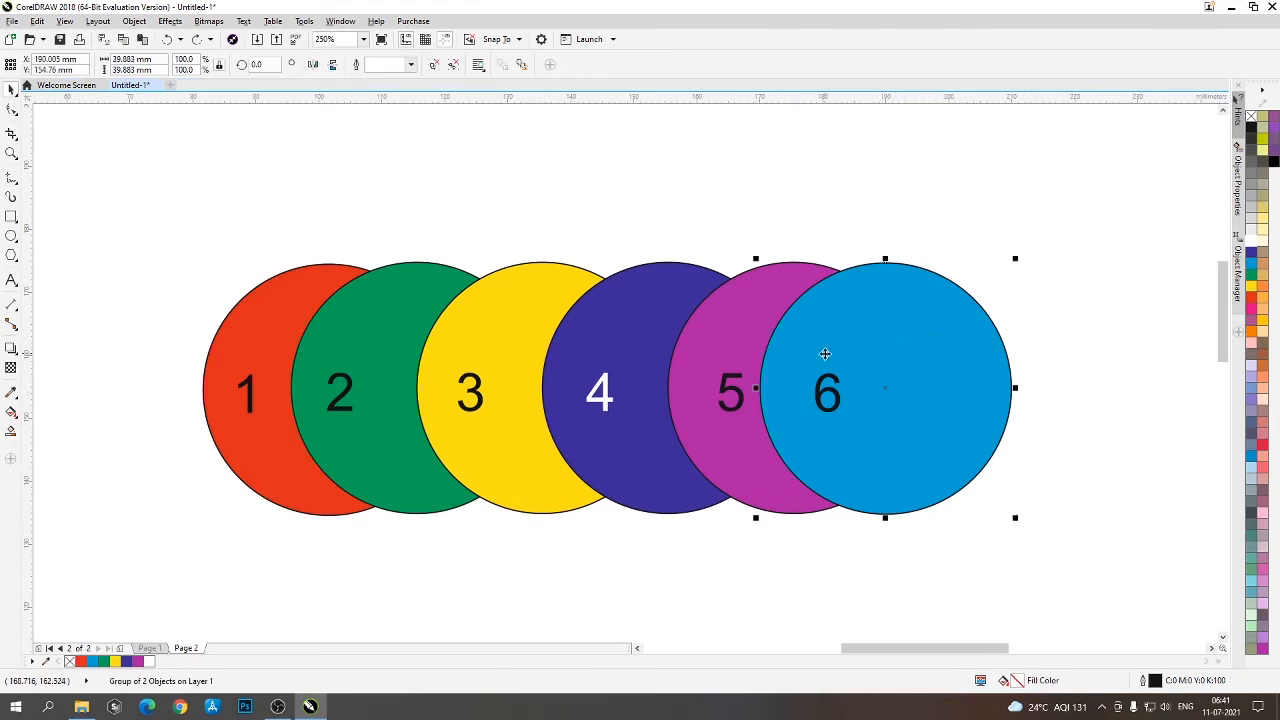
click(361, 307)
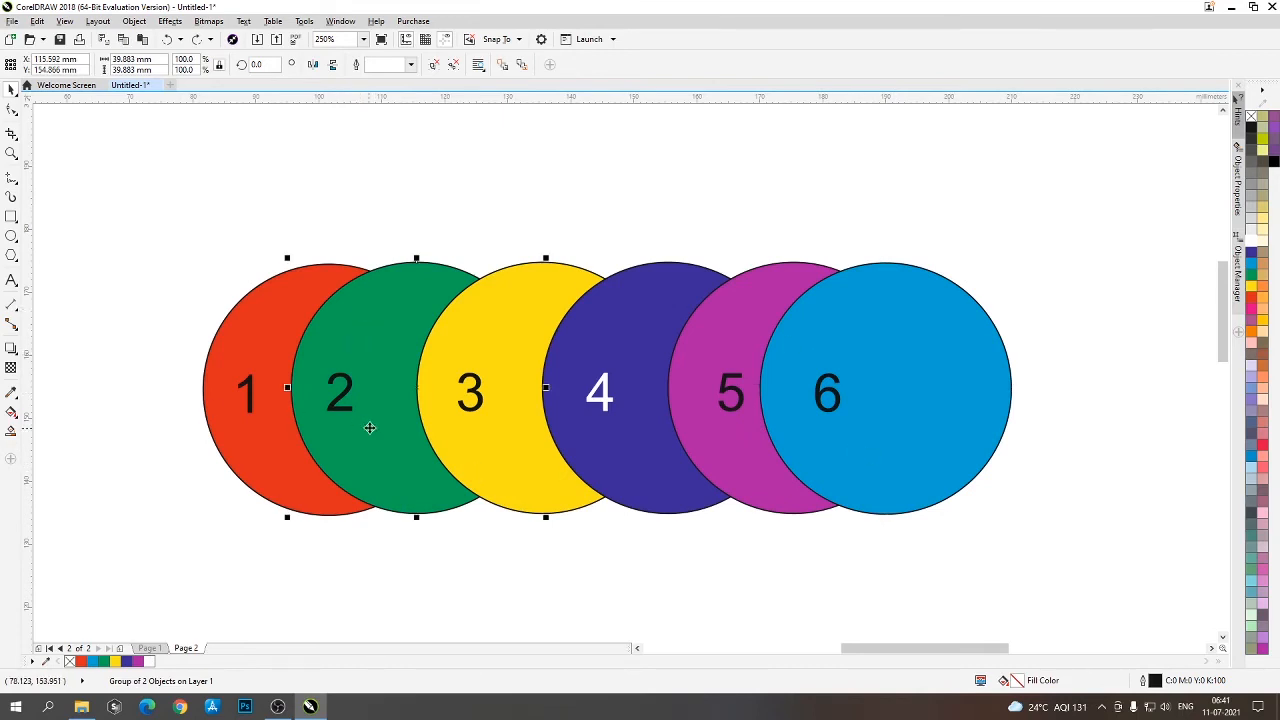
click(474, 560)
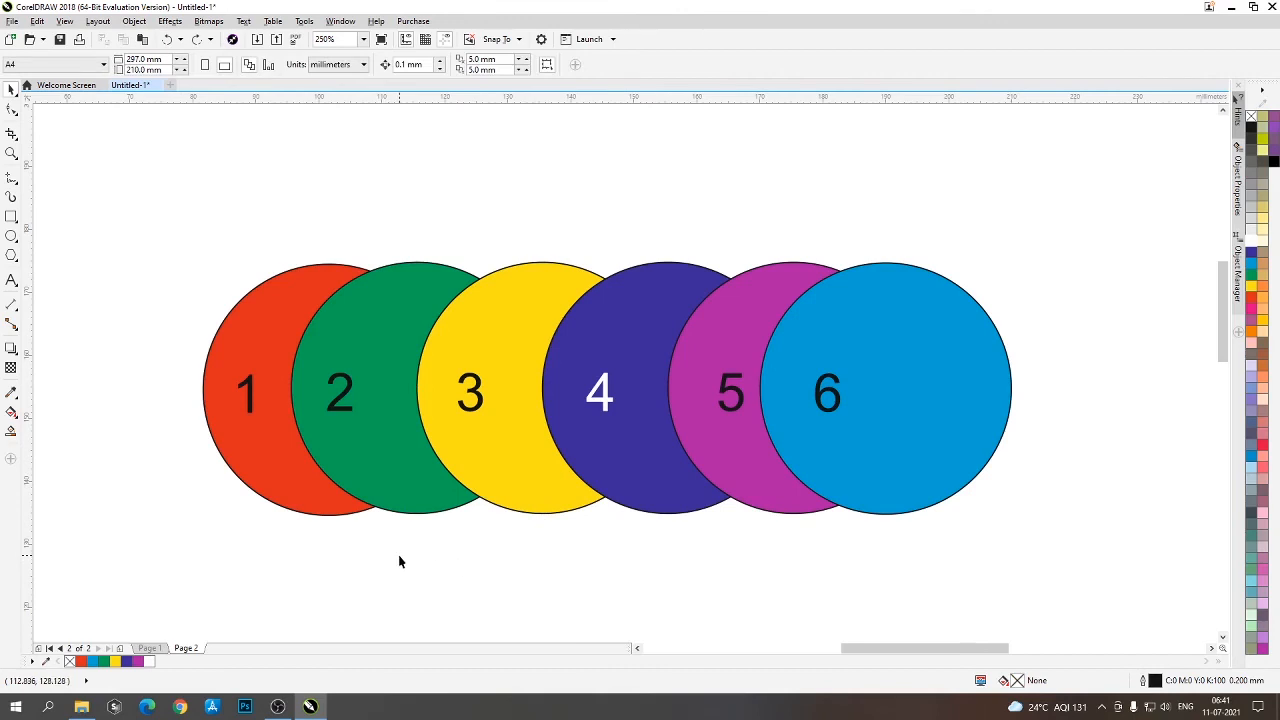
- Place light blue circle 6 directly in front of green circle 2 using In Front Of
click(904, 375)
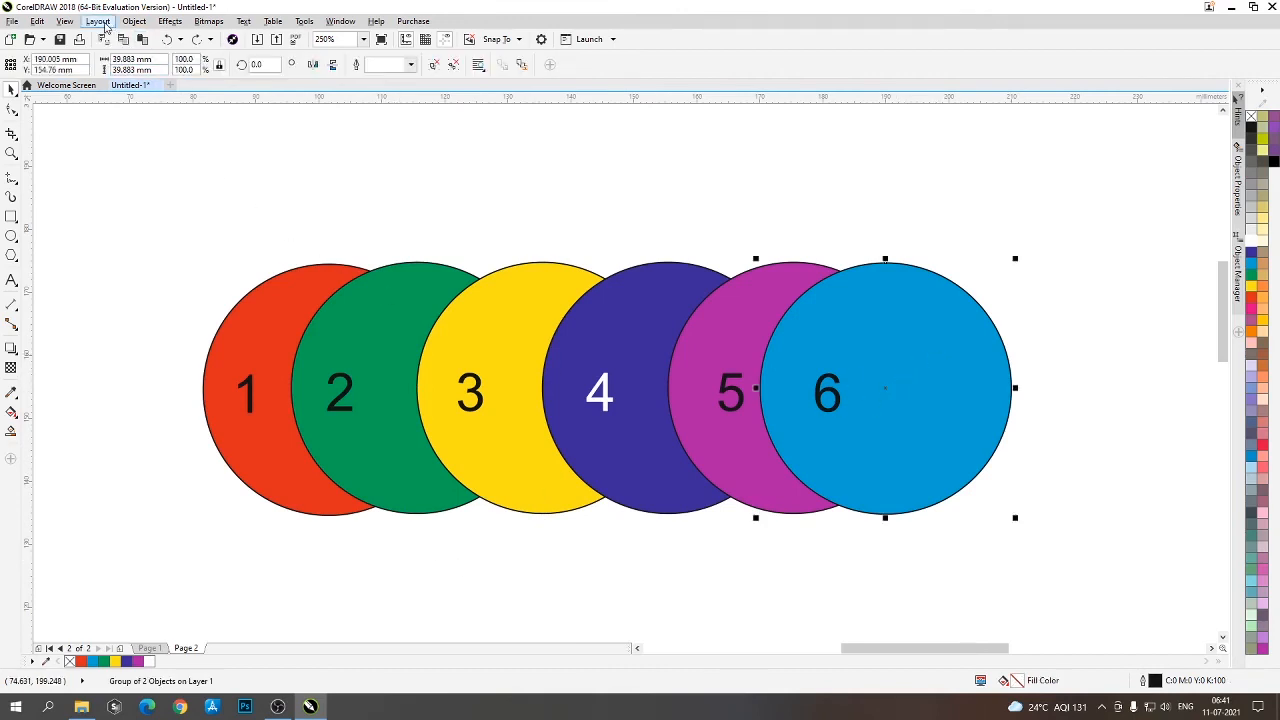
click(134, 22)
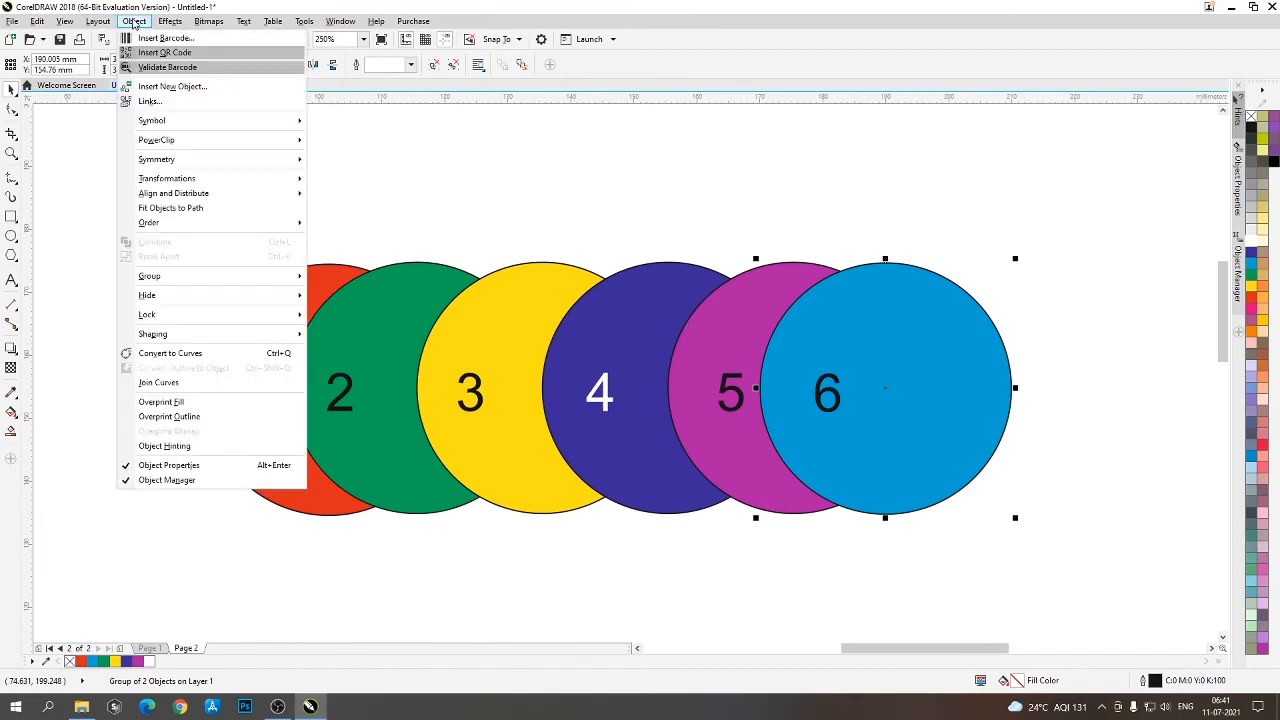
mouse_move(242, 224)
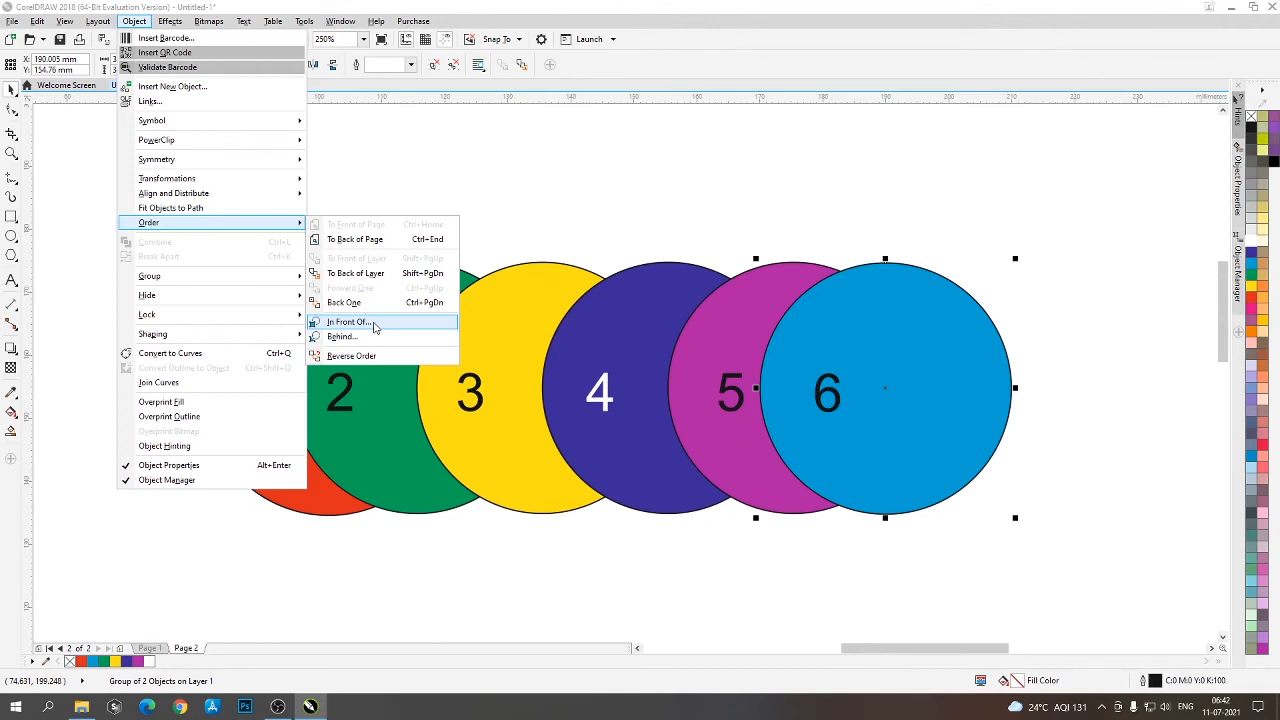
click(374, 322)
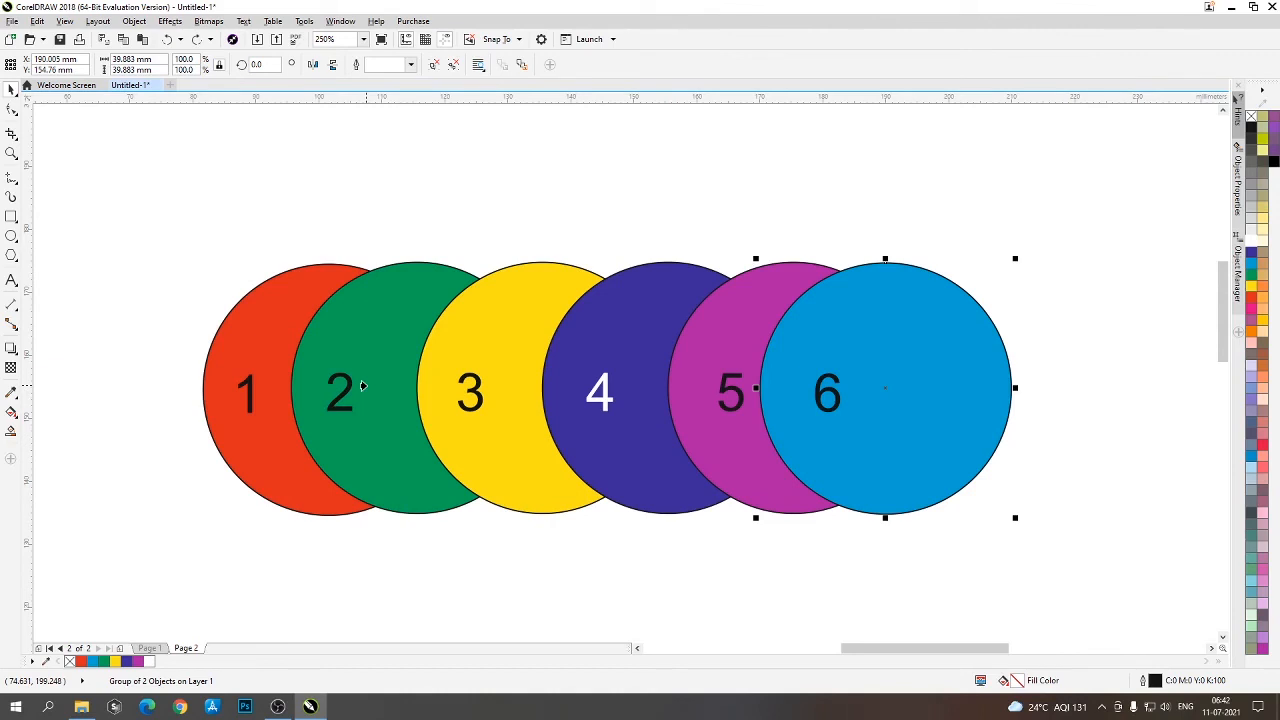
key(ctrl+Page_Down)
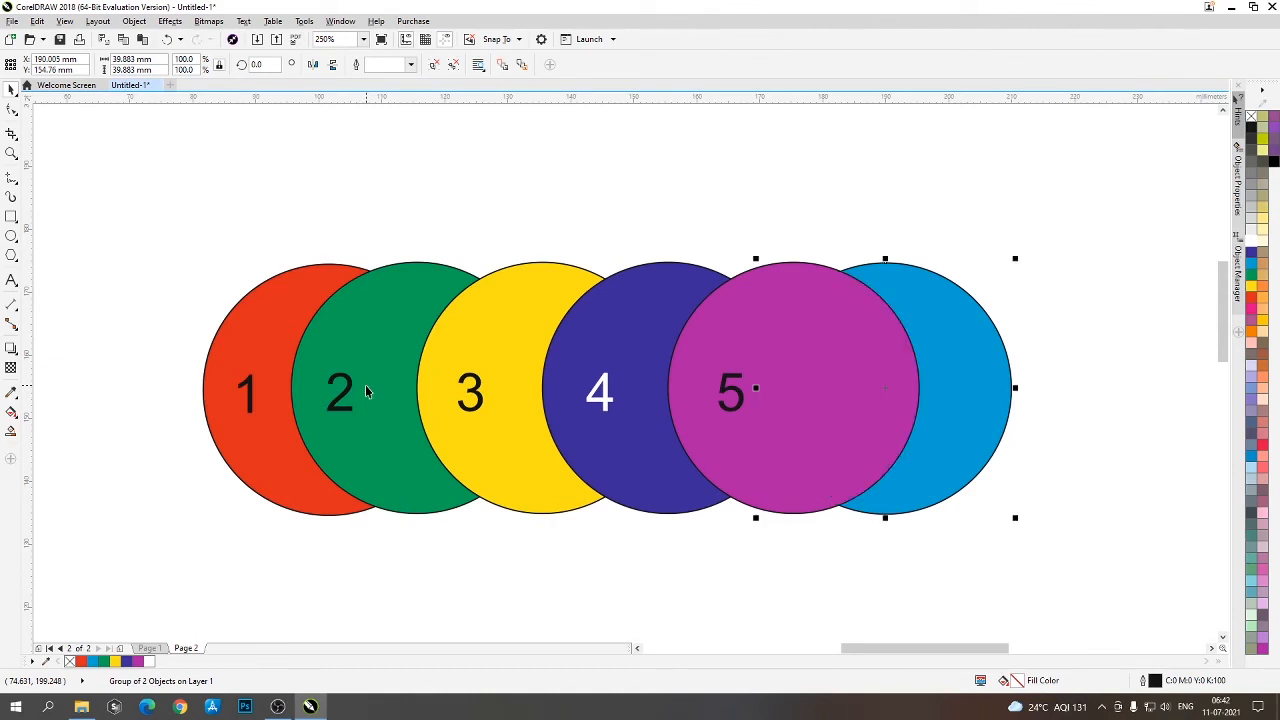
- Move light blue circle 6 down and to the left so it overlaps circles 2 and 3
drag(962, 391, 539, 475)
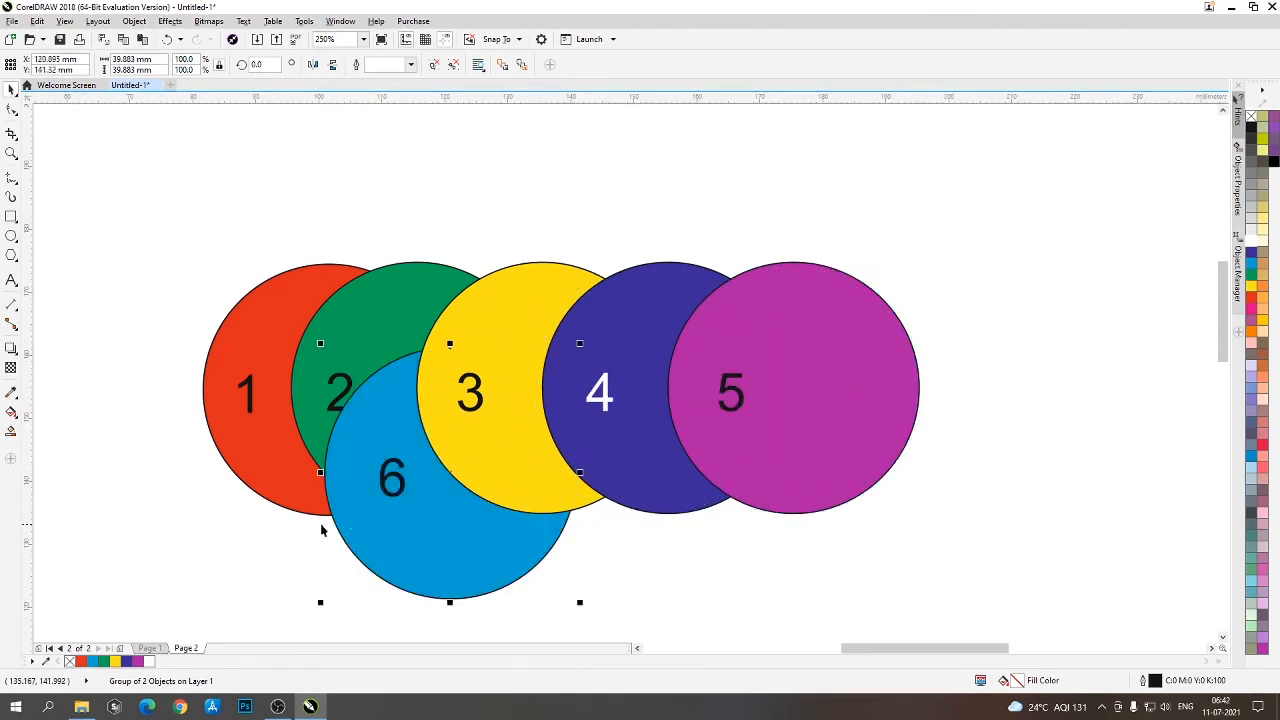
drag(359, 419, 373, 436)
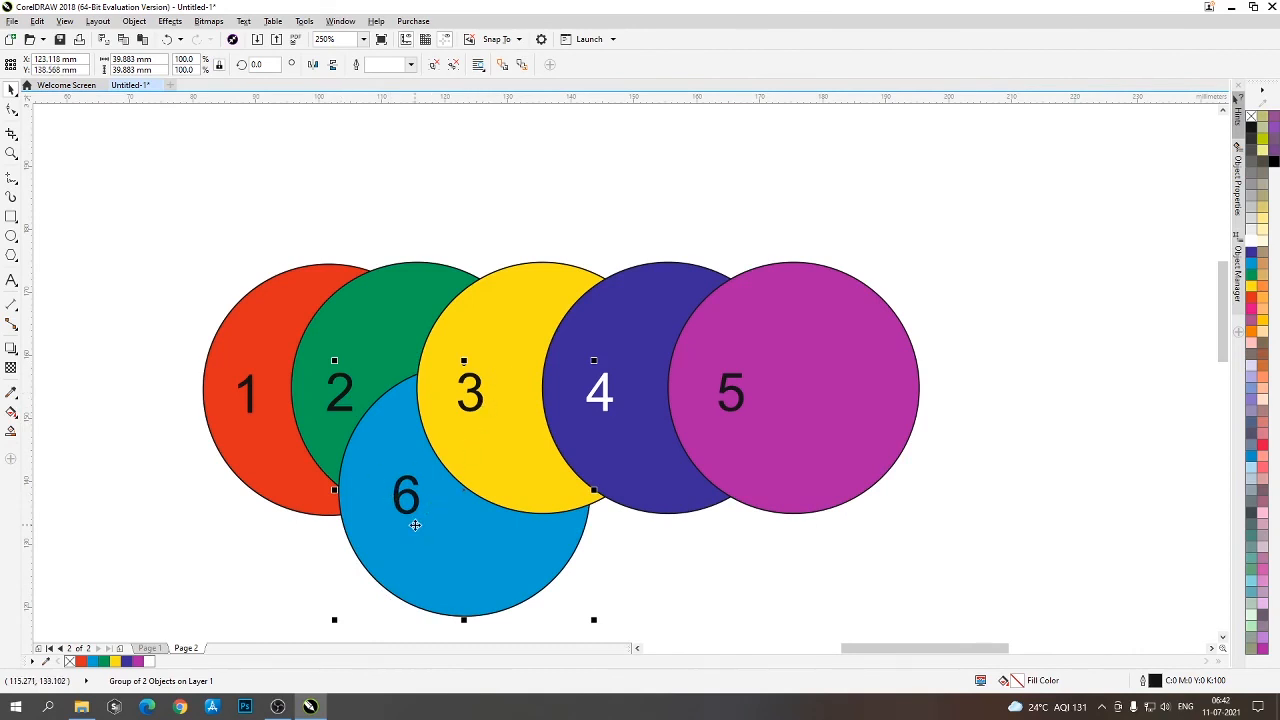
click(821, 605)
- Place dark blue circle 4 directly behind light blue circle 6 using the Behind order command
click(605, 408)
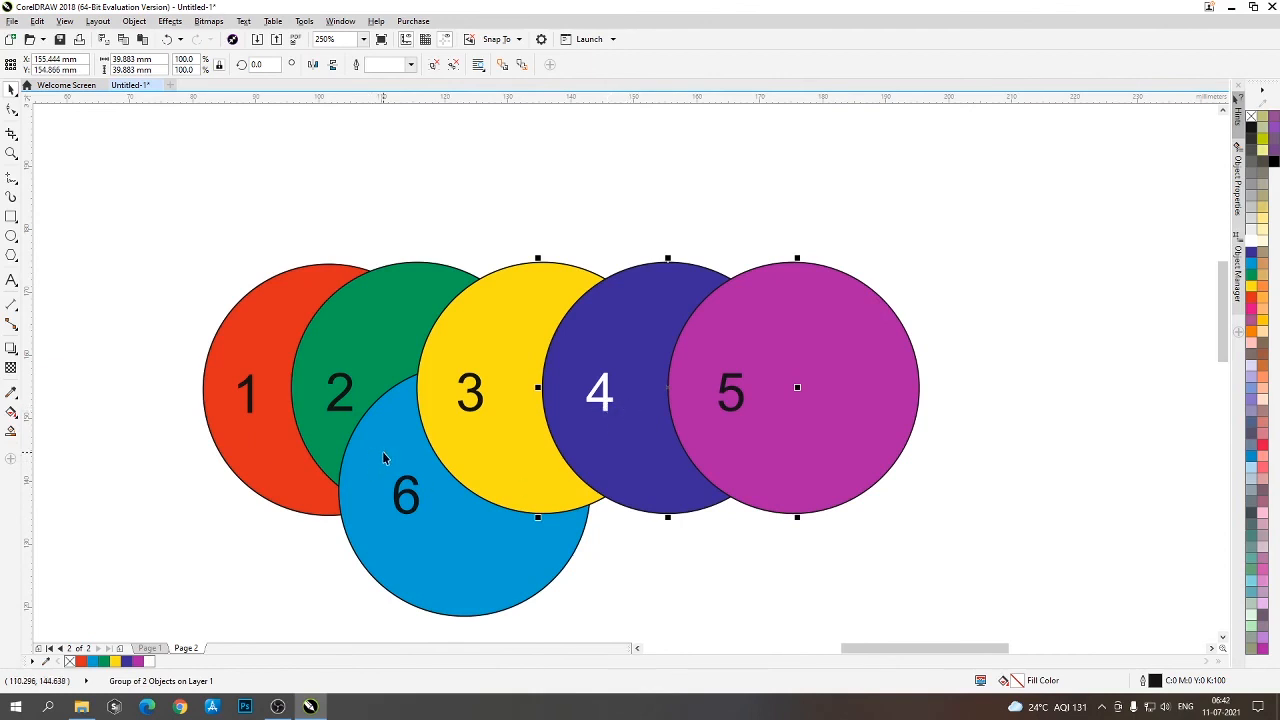
click(696, 571)
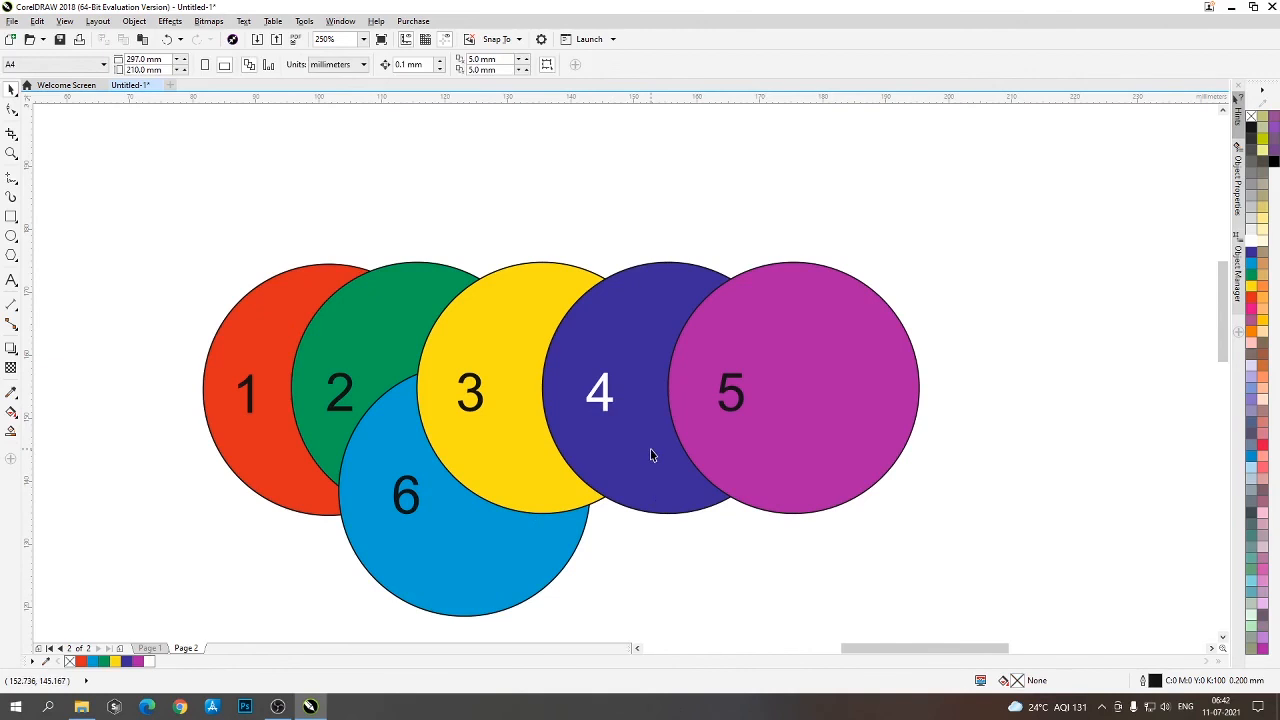
click(627, 420)
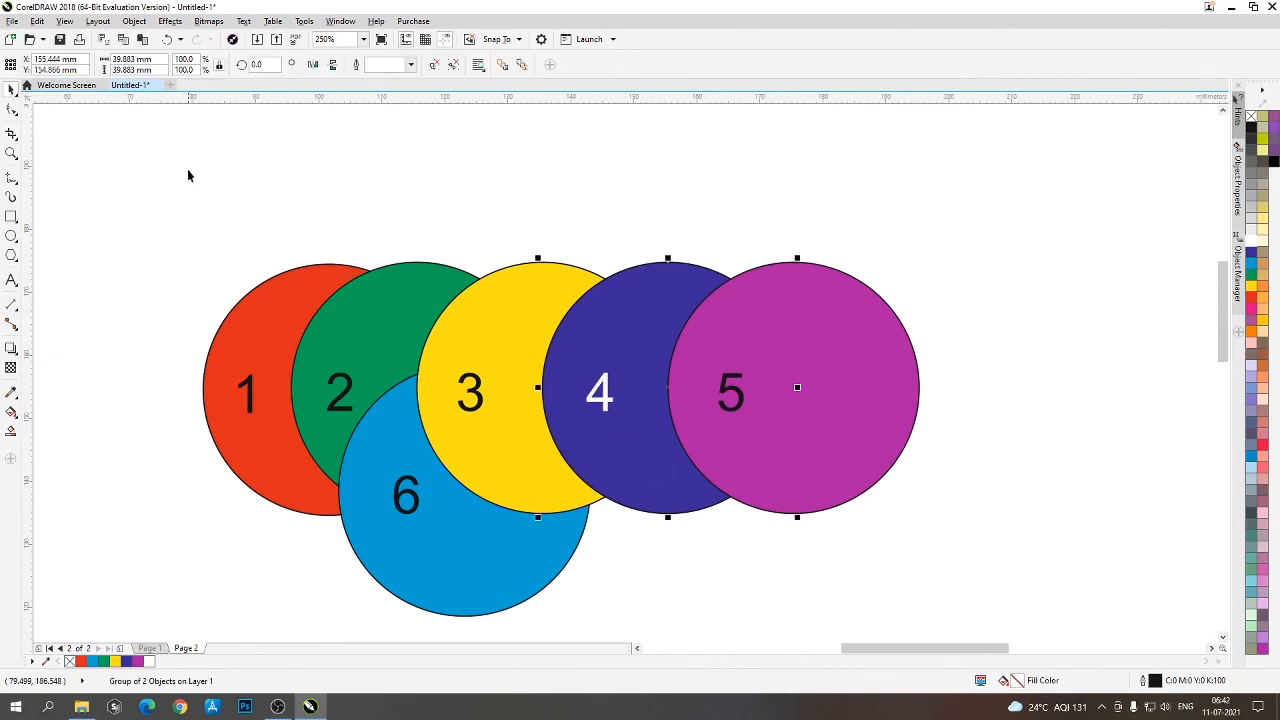
click(133, 21)
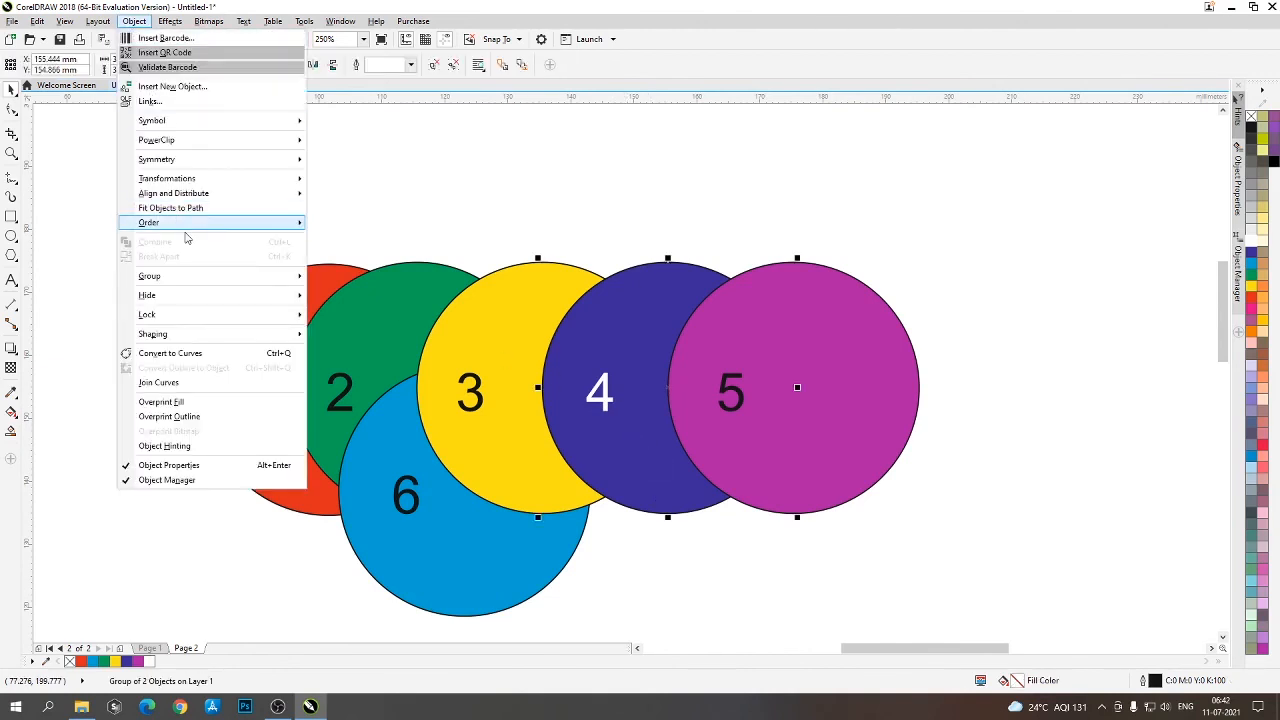
mouse_move(186, 223)
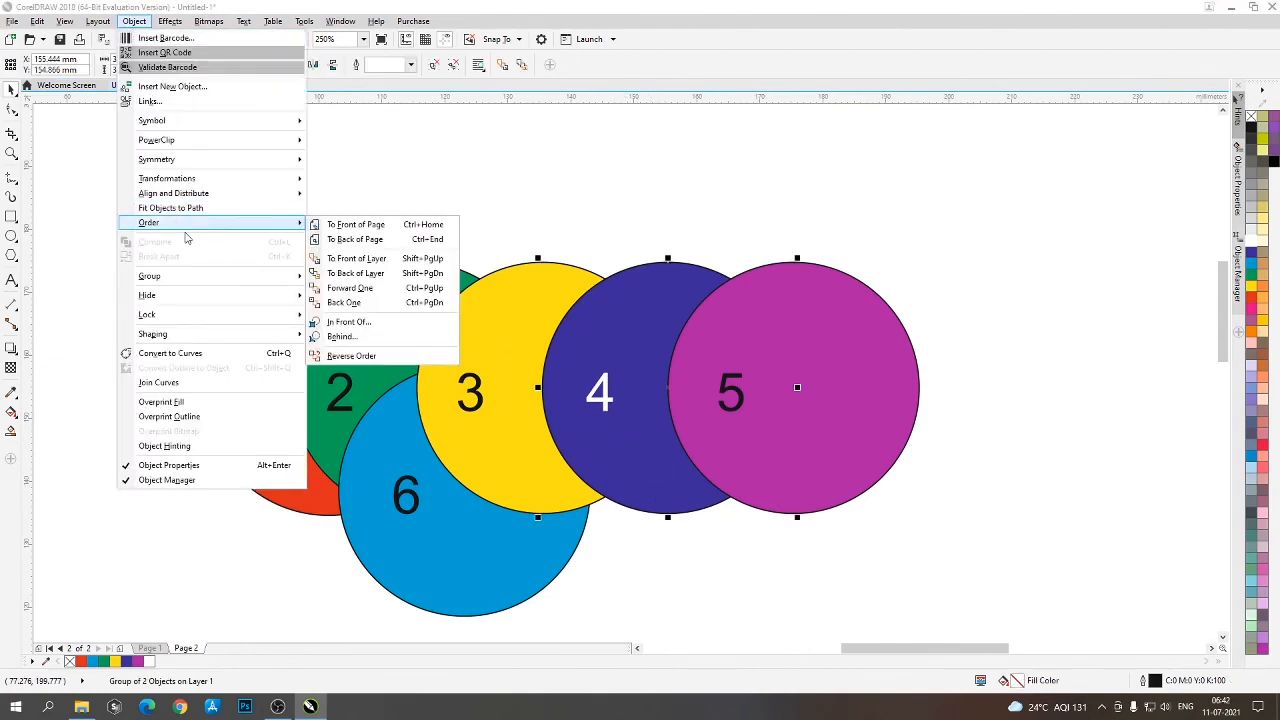
click(386, 340)
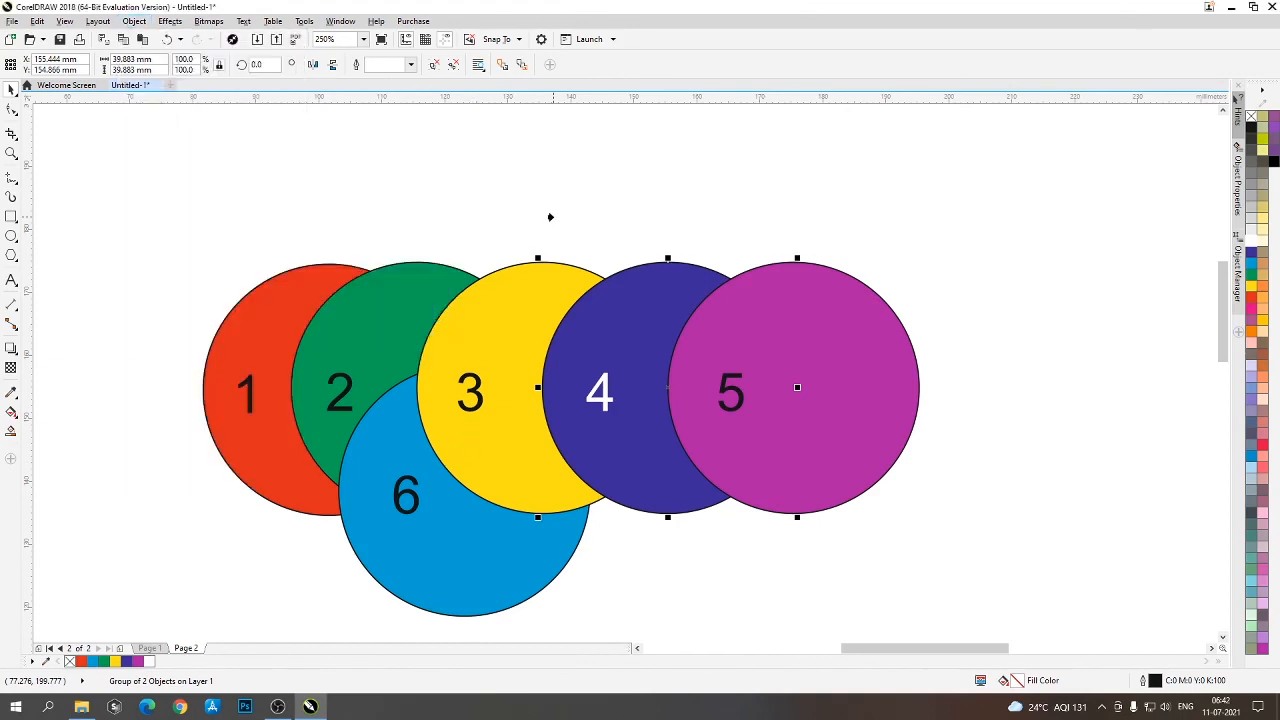
click(366, 510)
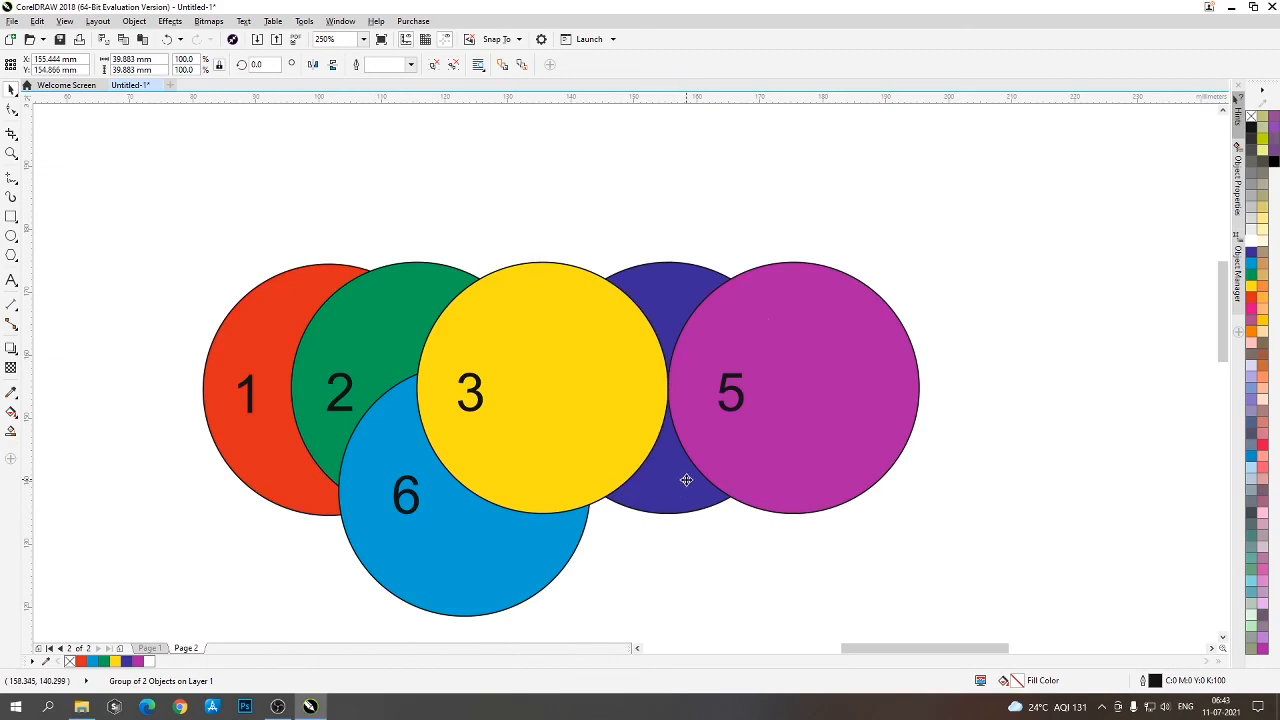
- Move dark blue circle 4 down and to the left so it overlaps circles 1, 2 and 6
drag(686, 480, 389, 611)
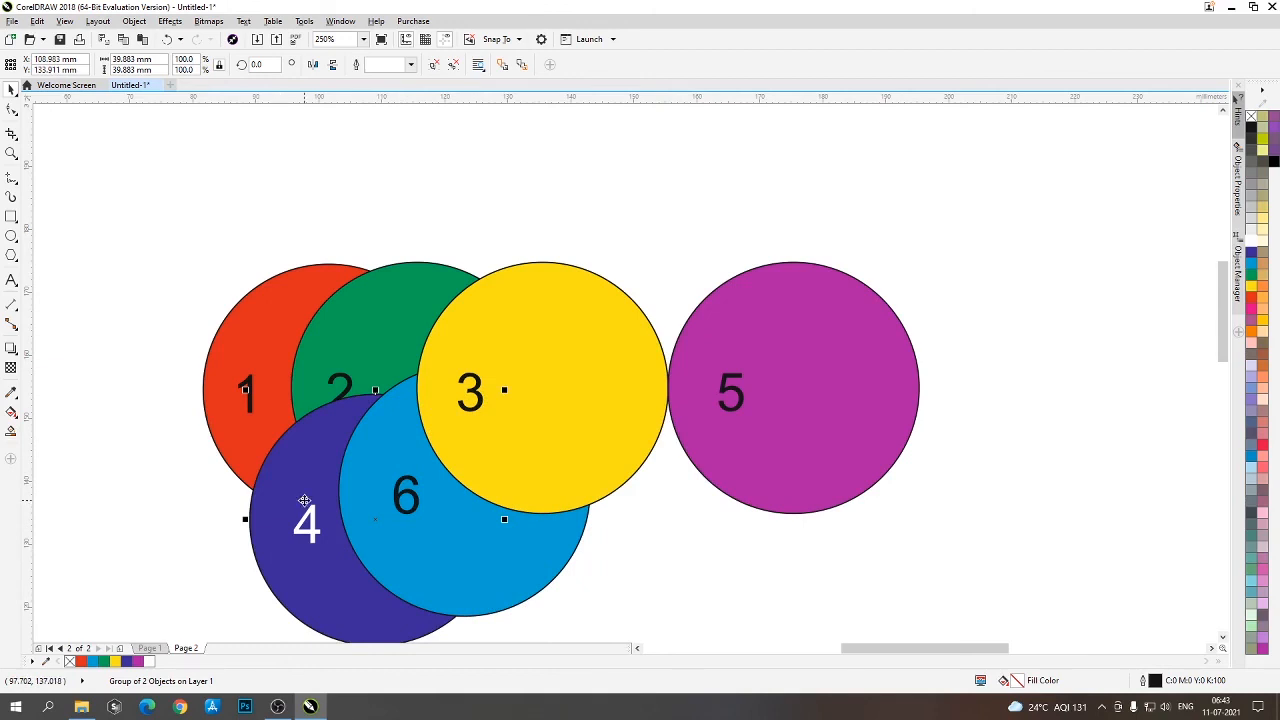
drag(304, 500, 296, 528)
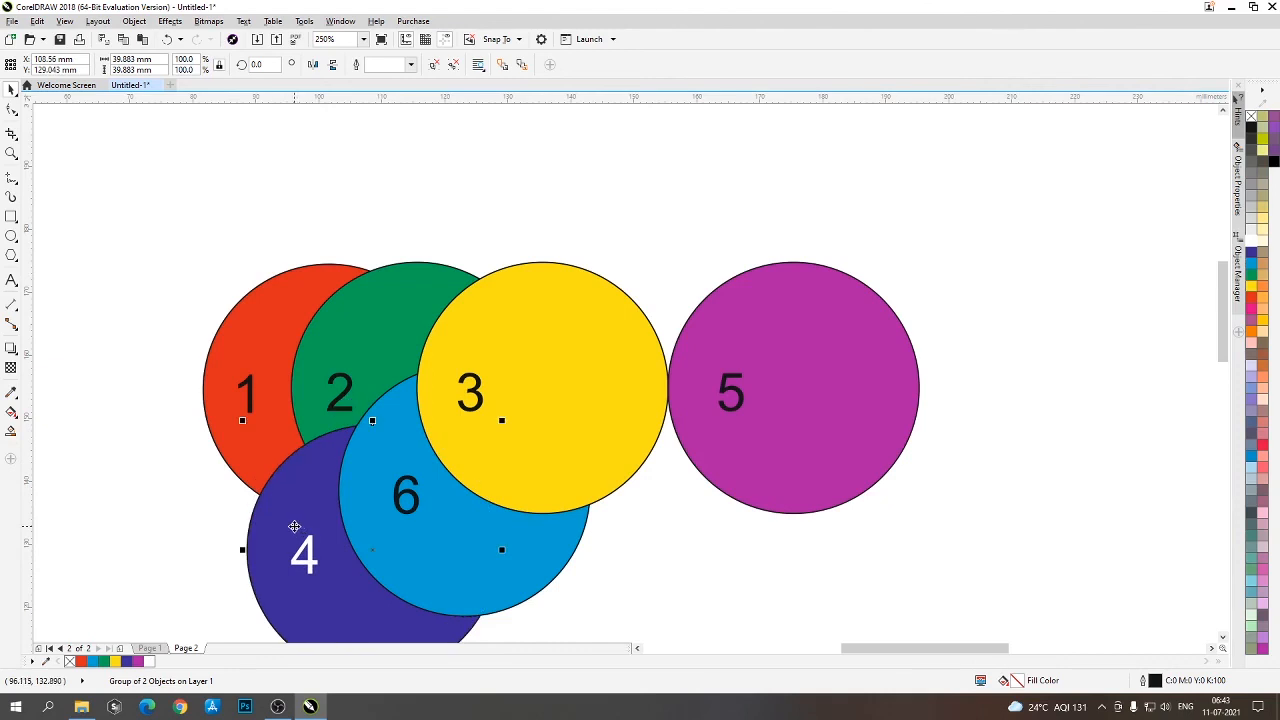
drag(344, 322, 348, 295)
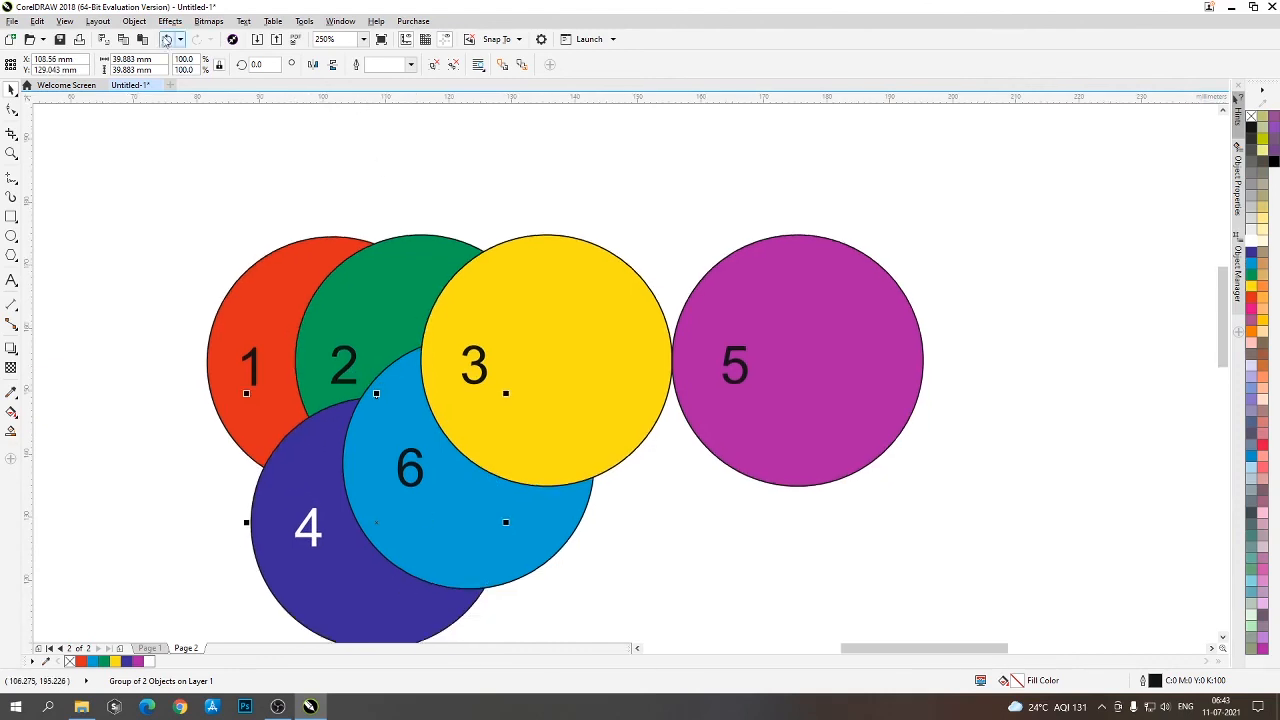
- Open the Order commands for dark blue circle 4
click(134, 21)
mouse_move(179, 227)
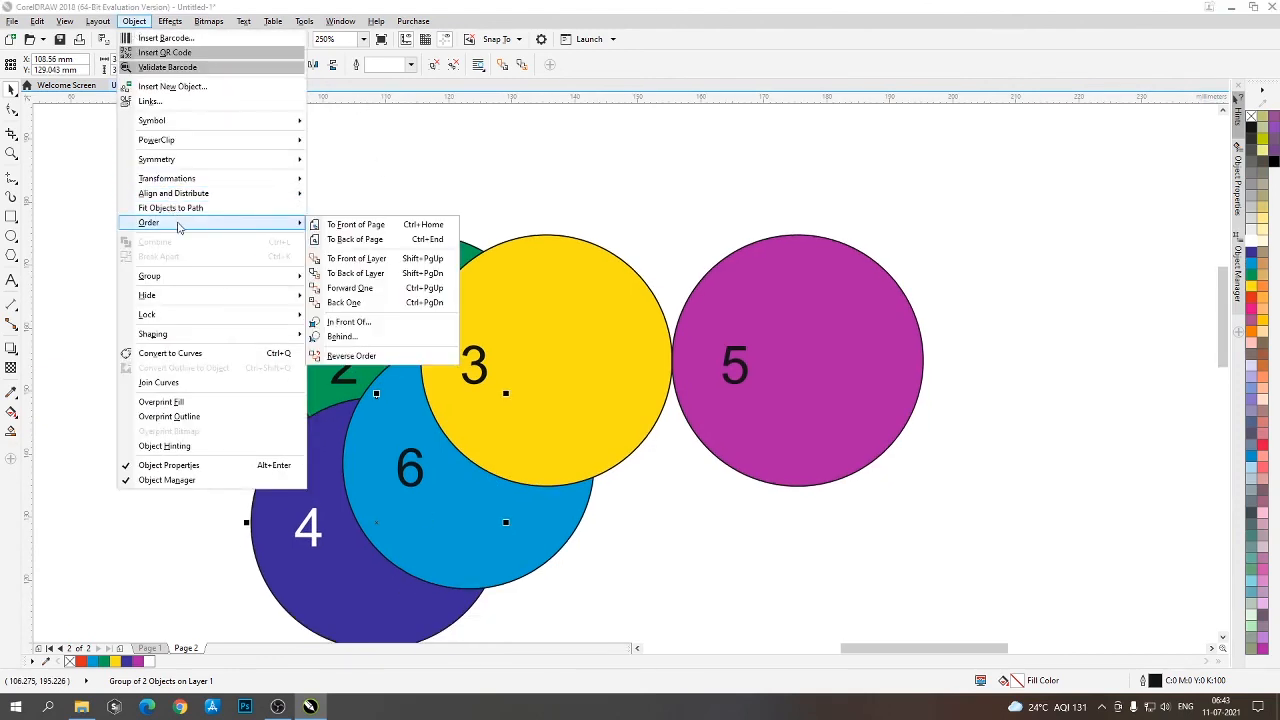